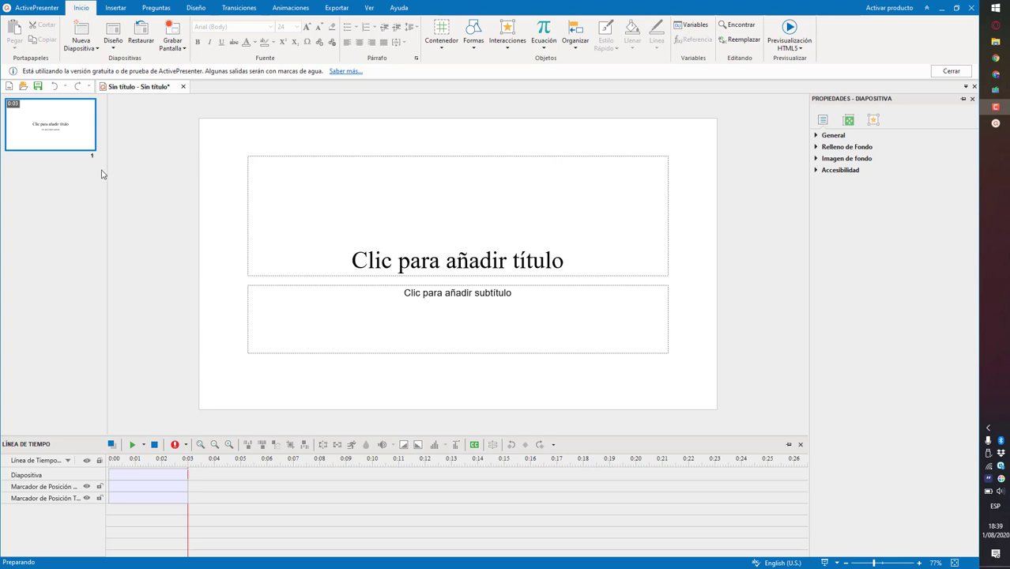
Add three new slides after the title slide and delete all three again.
{"action": "right_click", "coordinate": [62, 135]}
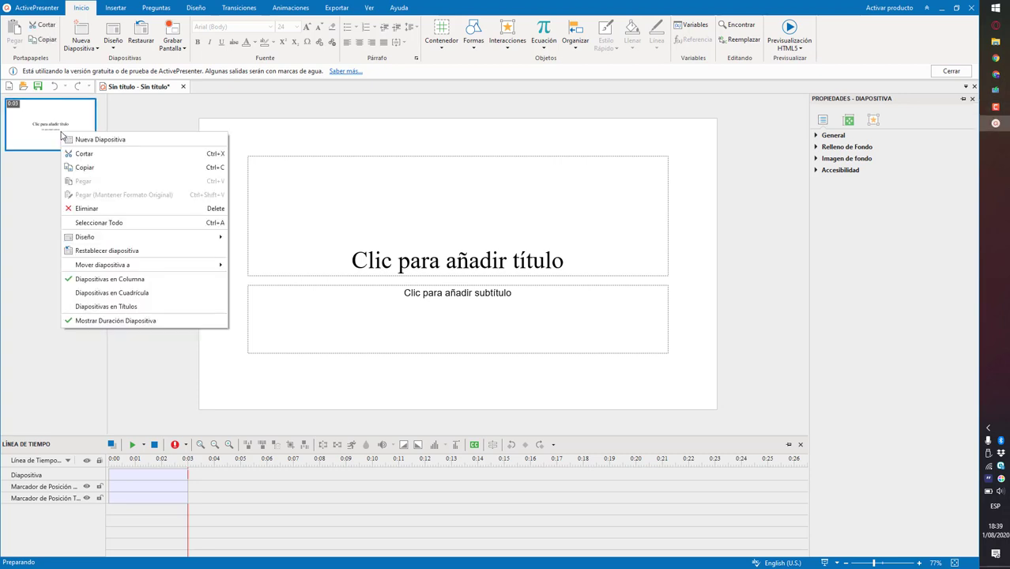
{"action": "left_click", "coordinate": [76, 146]}
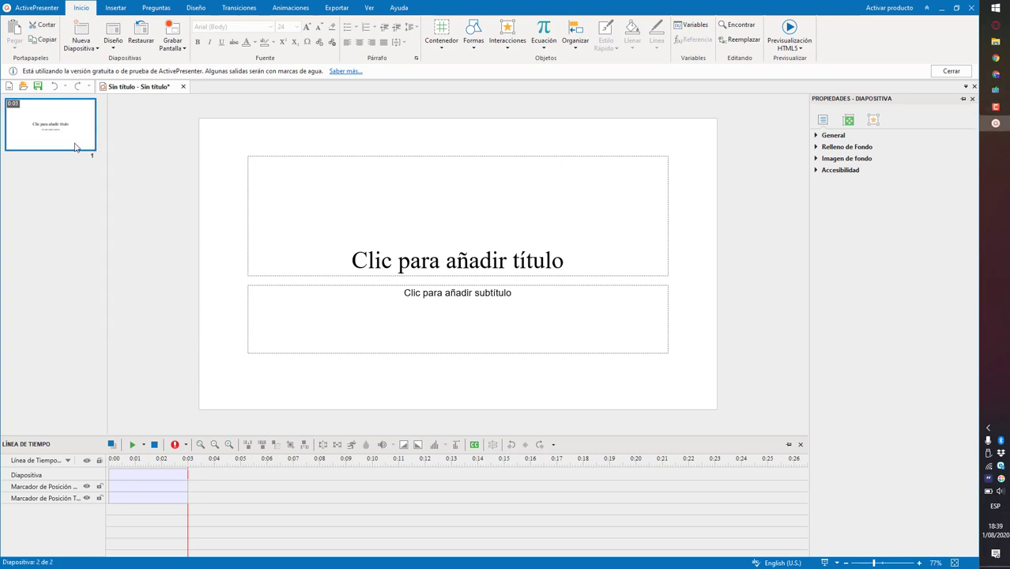
{"action": "right_click", "coordinate": [69, 191]}
{"action": "left_click", "coordinate": [94, 200]}
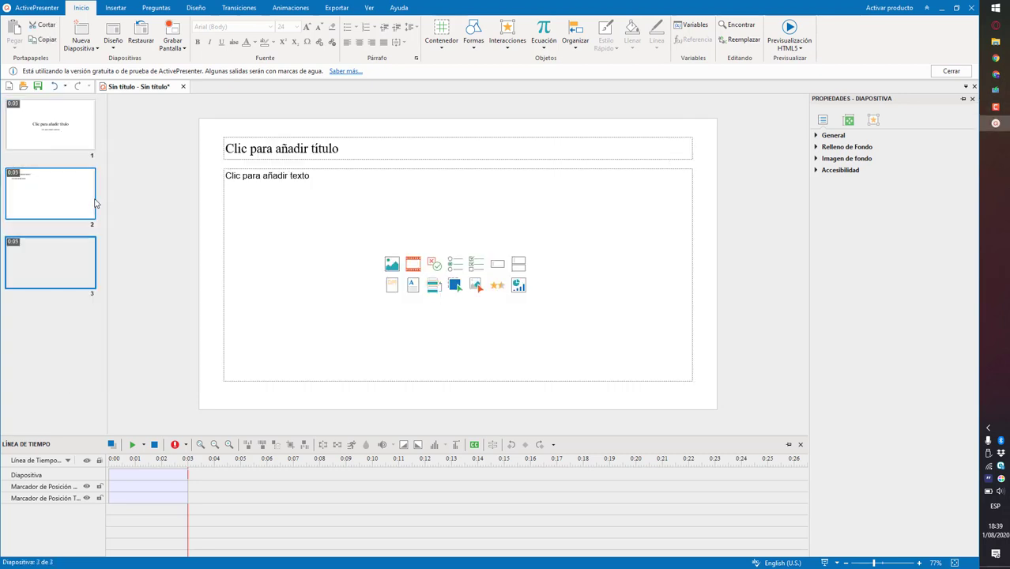
{"action": "right_click", "coordinate": [67, 277]}
{"action": "left_click", "coordinate": [98, 285]}
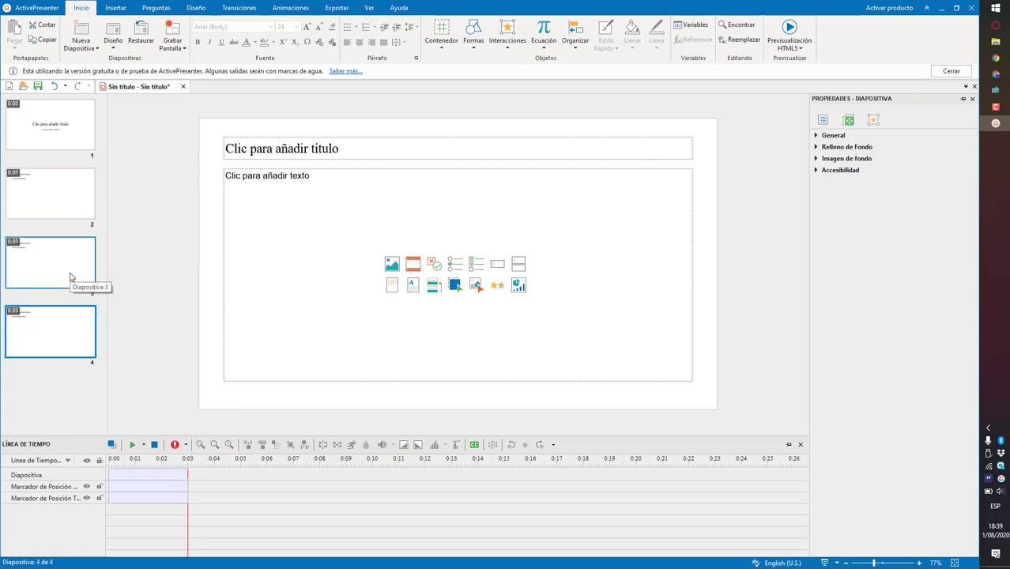
{"action": "left_click", "coordinate": [70, 204], "text": "shift"}
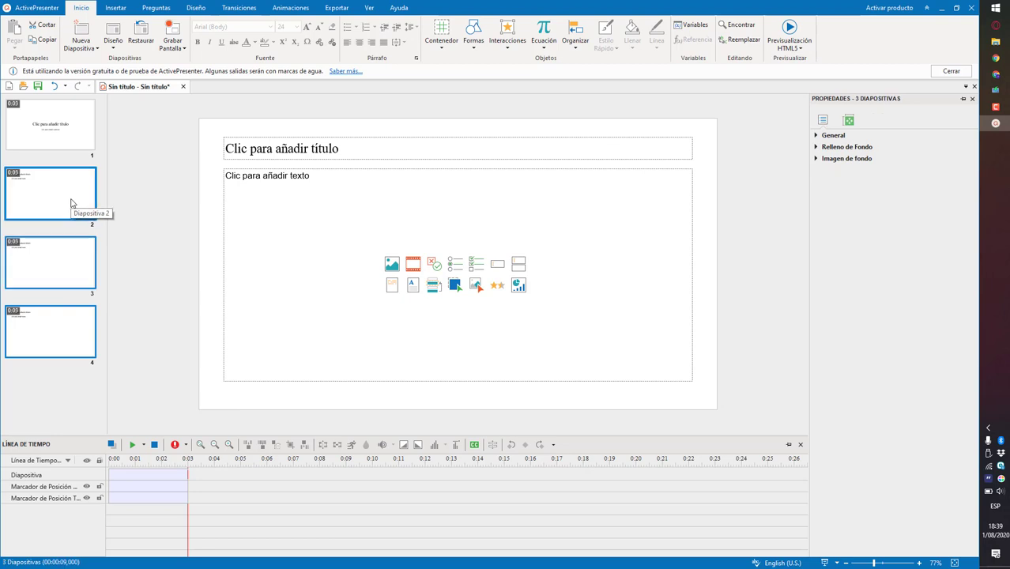
{"action": "key", "text": "Delete"}
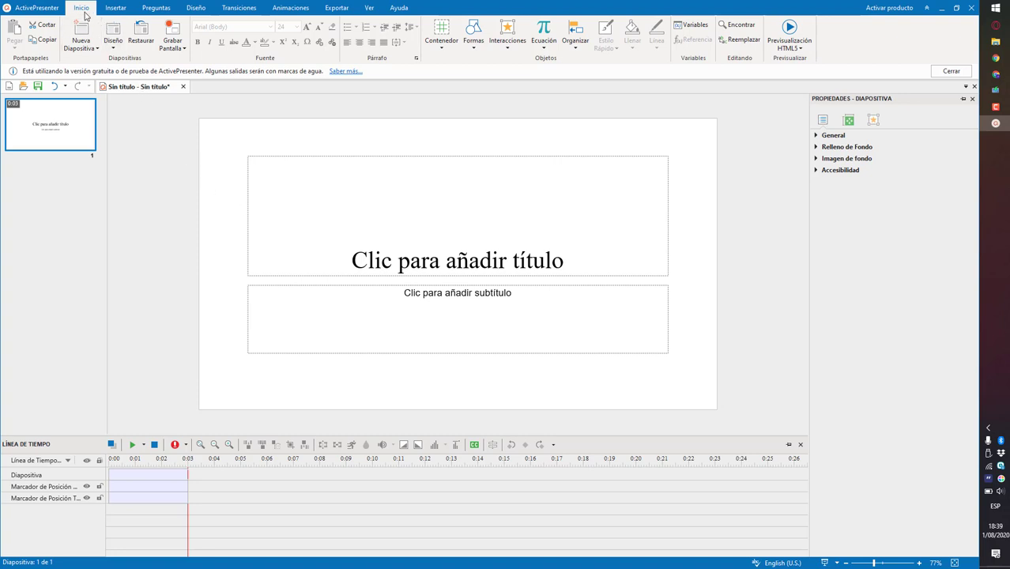
Start a full-screen video recording with the webcam disabled, continuing despite the different project size.
{"action": "left_click", "coordinate": [180, 49]}
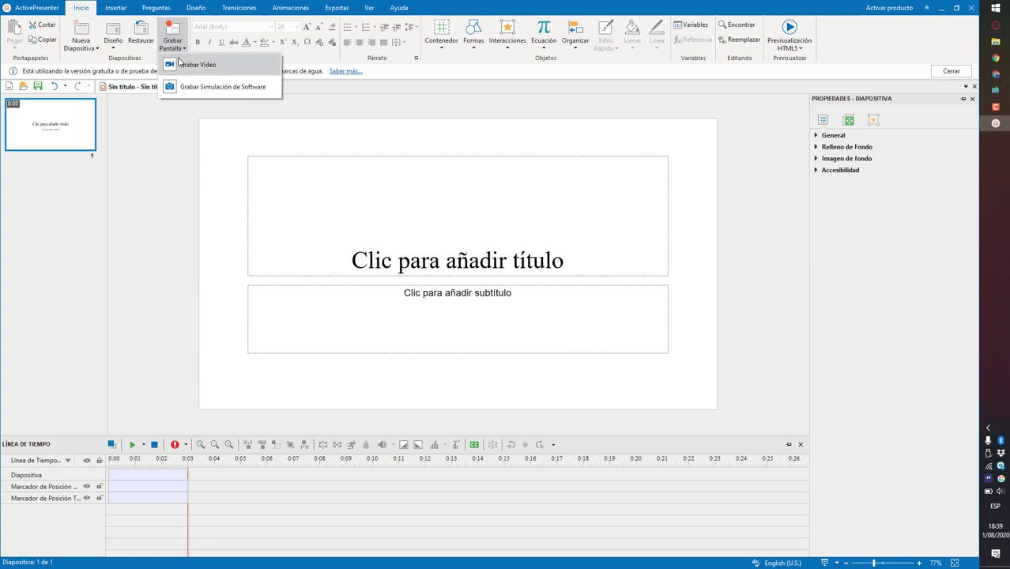
{"action": "left_click", "coordinate": [194, 64]}
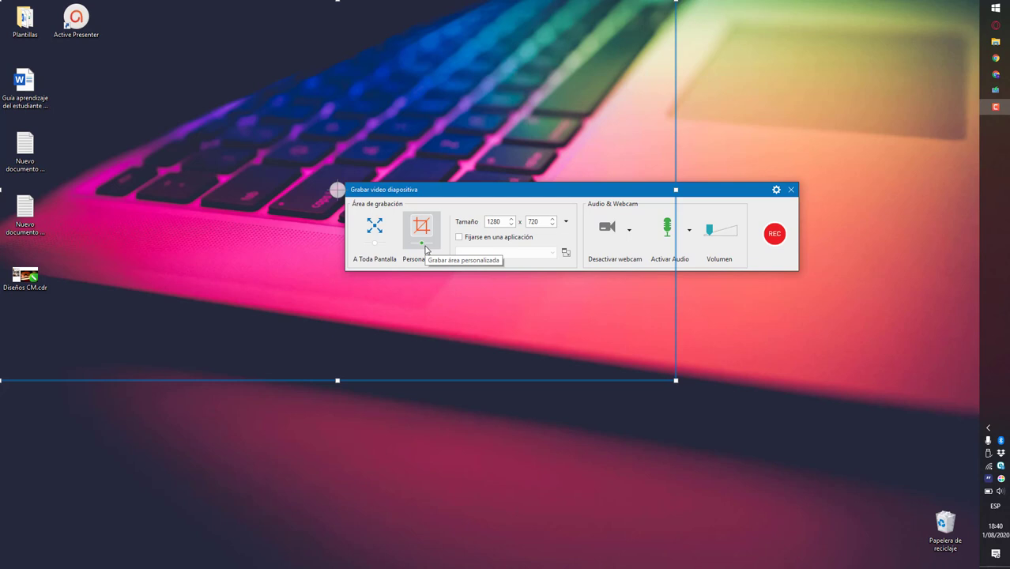
{"action": "left_click", "coordinate": [376, 230]}
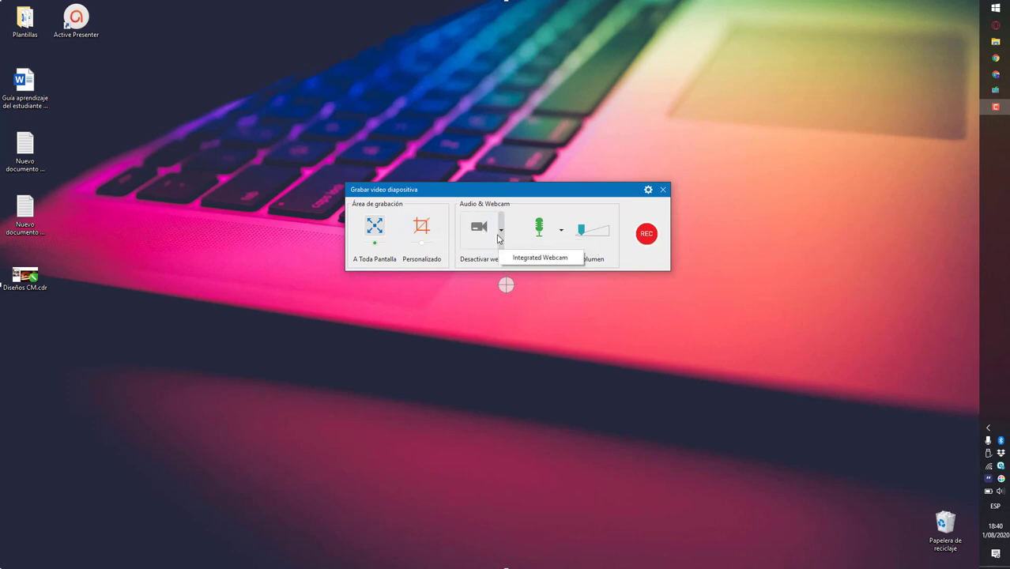
{"action": "left_click", "coordinate": [464, 228]}
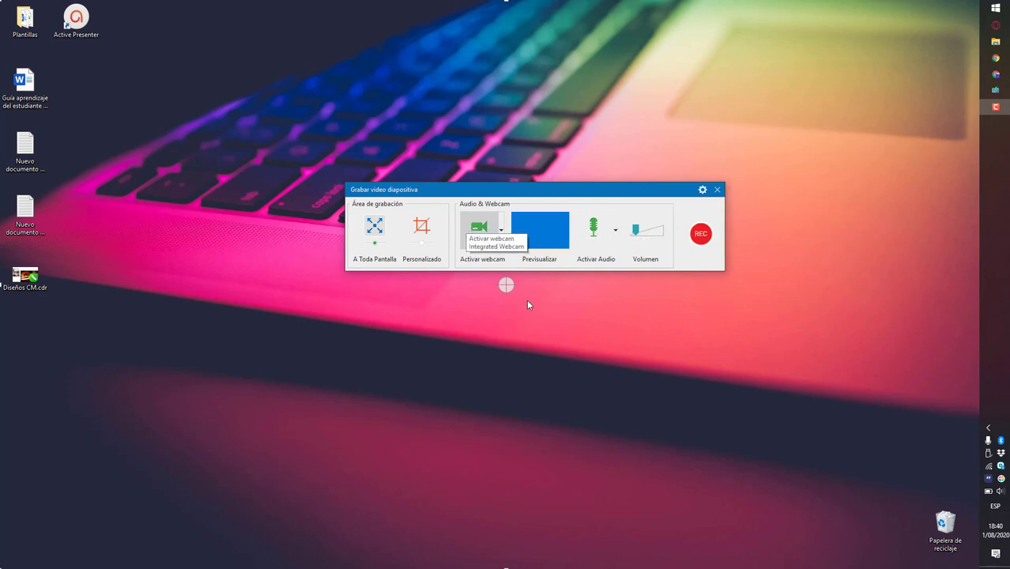
{"action": "left_click", "coordinate": [490, 226]}
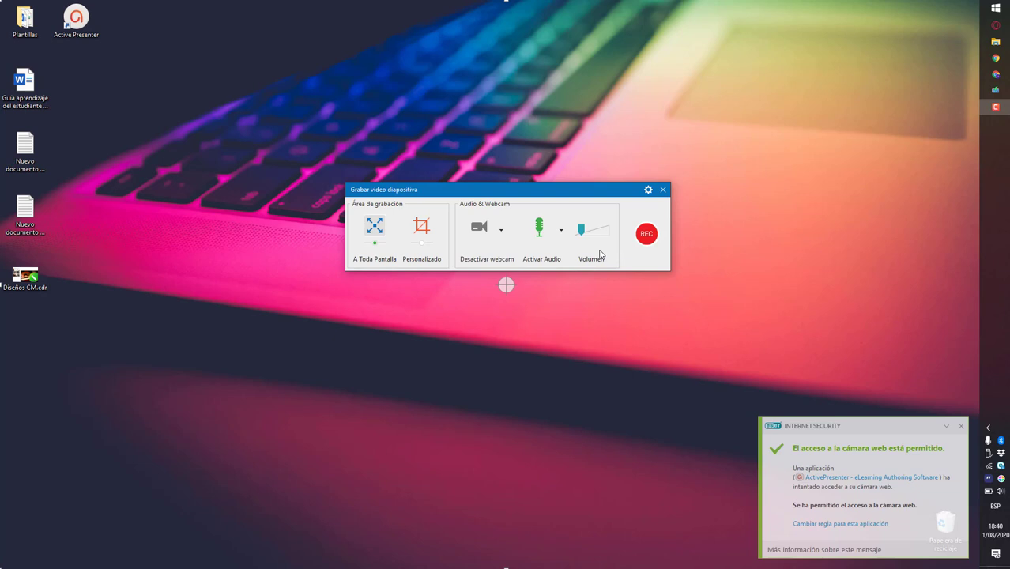
{"action": "left_click", "coordinate": [646, 237]}
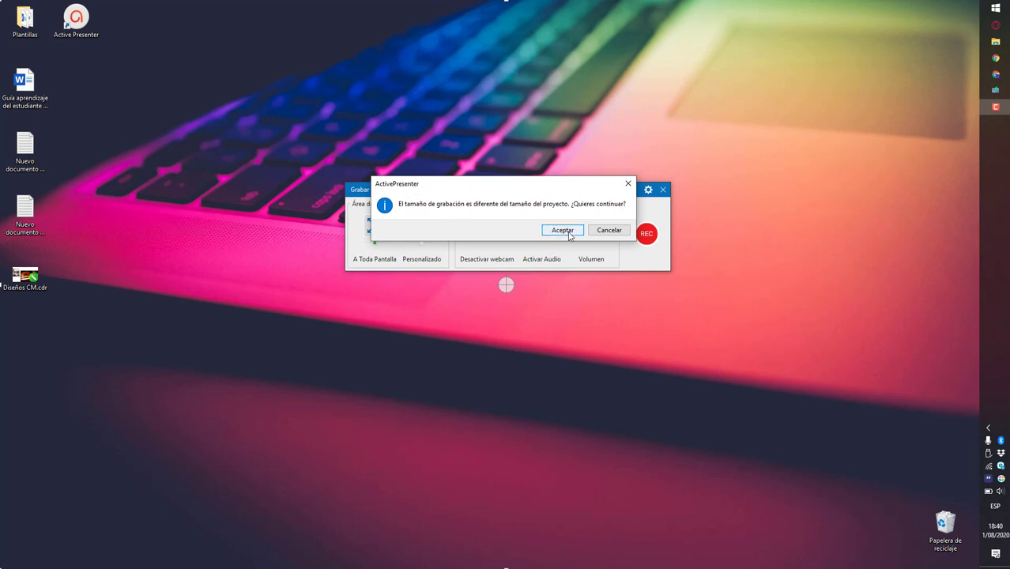
{"action": "left_click", "coordinate": [570, 236]}
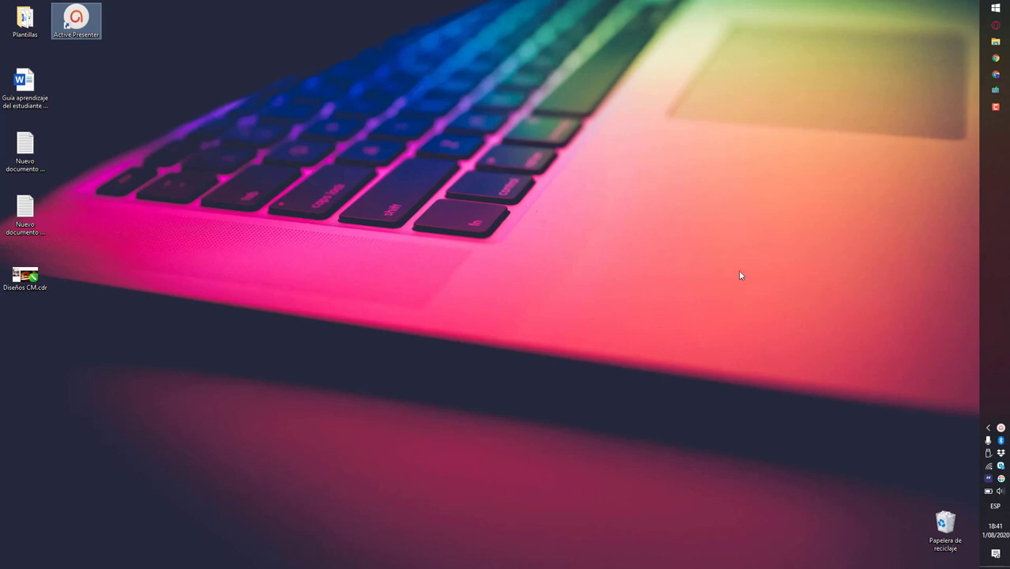
Create a new text document on the desktop and name it Muestra.
{"action": "right_click", "coordinate": [616, 183]}
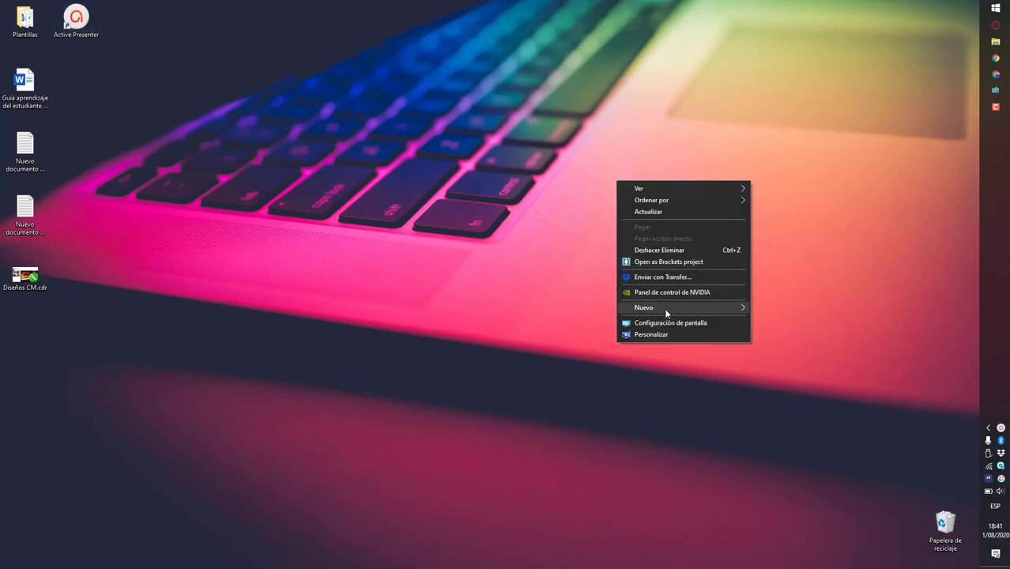
{"action": "mouse_move", "coordinate": [747, 313]}
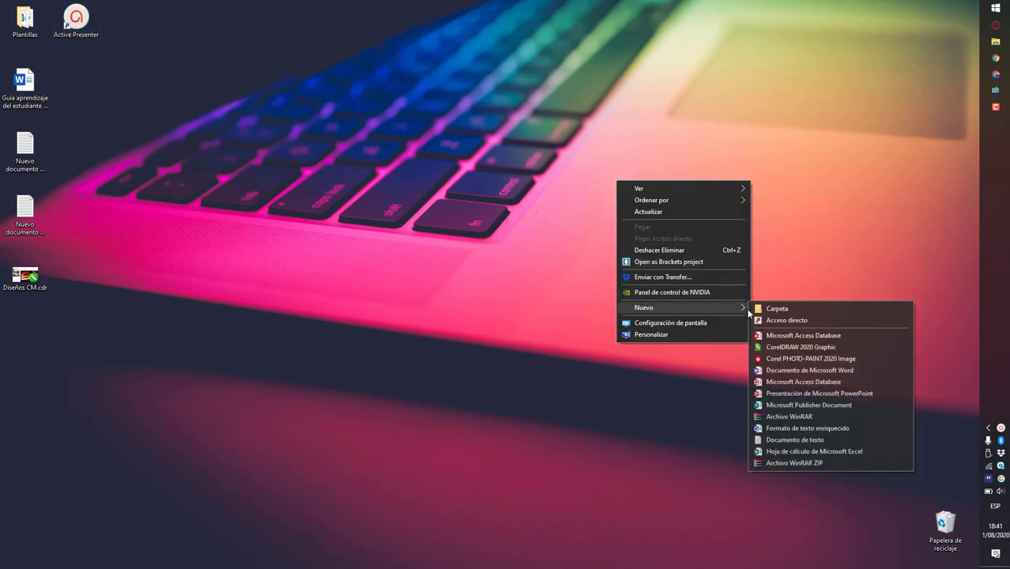
{"action": "left_click", "coordinate": [795, 440]}
{"action": "key", "text": "Return"}
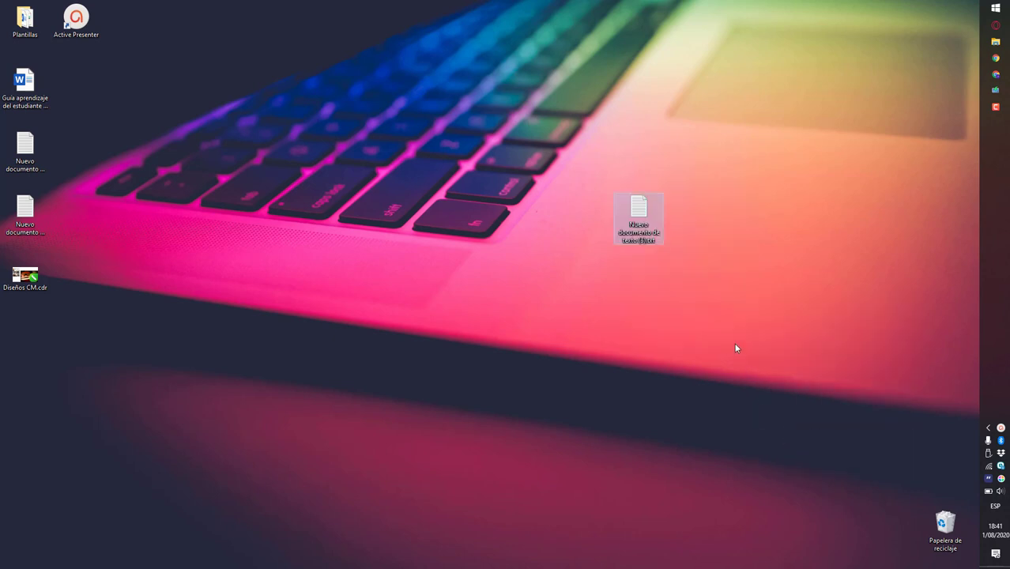
{"action": "left_click_drag", "start_coordinate": [645, 298], "coordinate": [555, 41]}
{"action": "left_click_drag", "start_coordinate": [578, 157], "coordinate": [723, 359]}
{"action": "key", "text": "F2"}
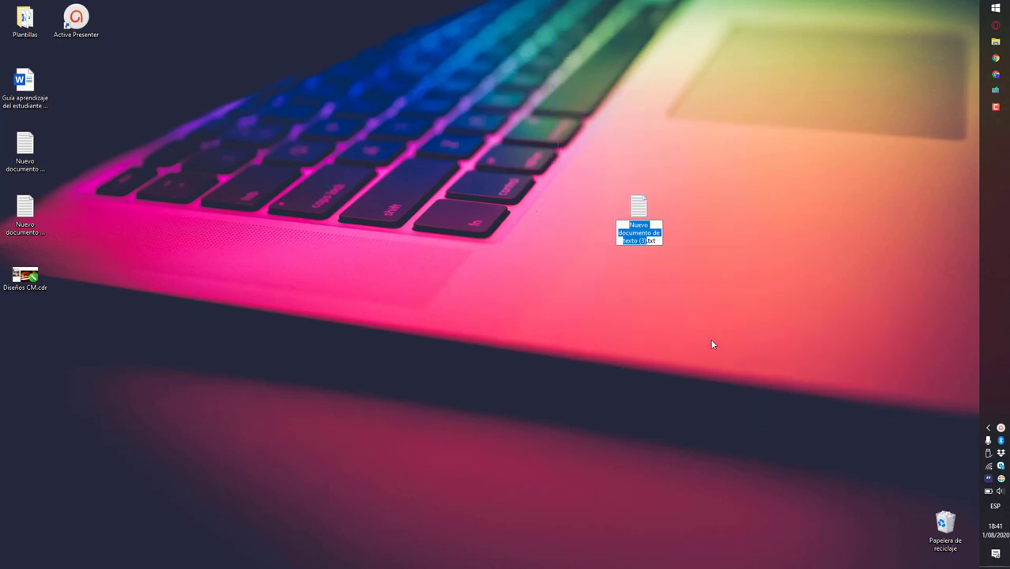
{"action": "type", "text": "Muestra"}
{"action": "key", "text": "Return"}
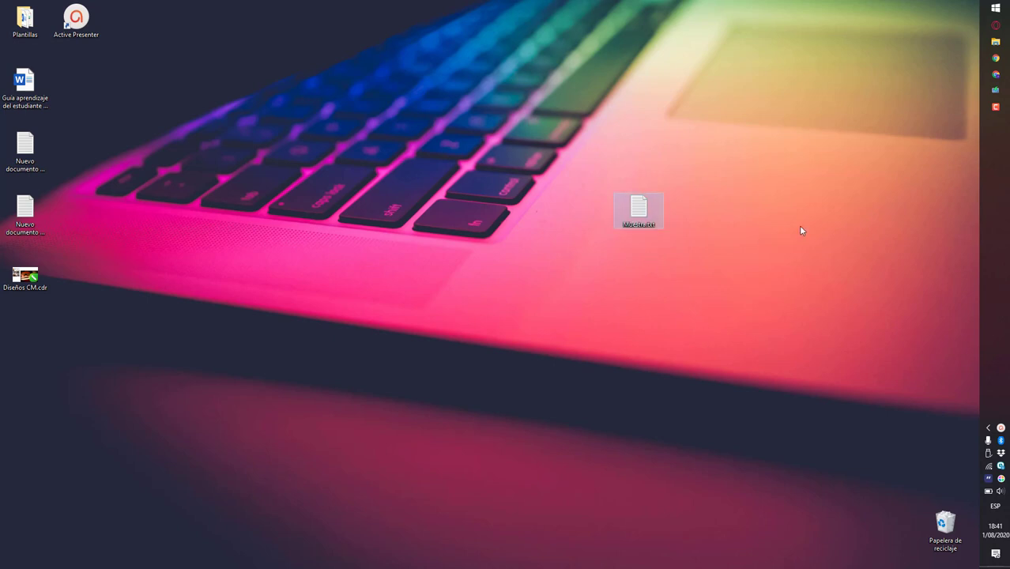
Open Muestra.txt in Notepad, write "Muestra" in it and close the file.
{"action": "double_click", "coordinate": [644, 225]}
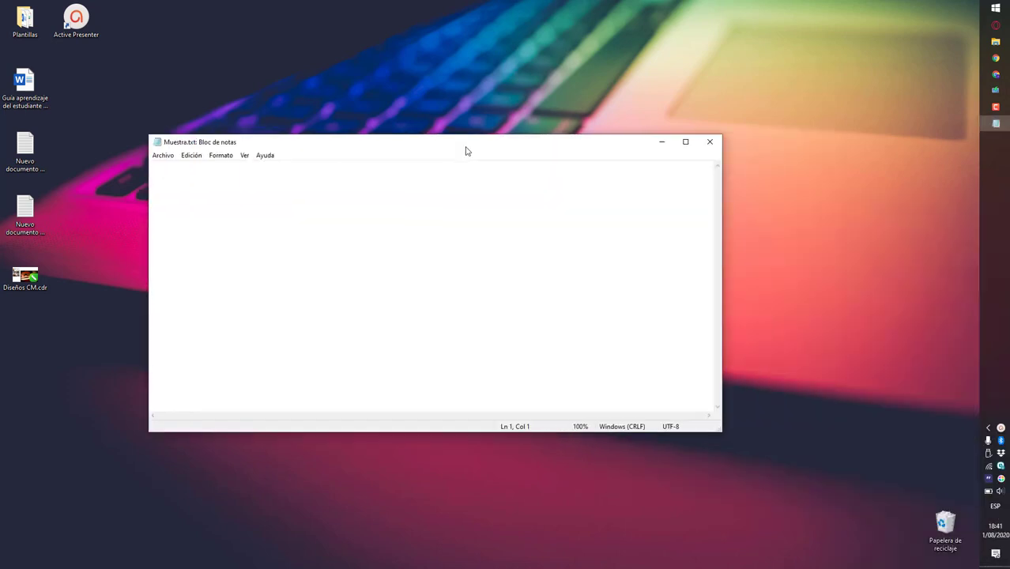
{"action": "left_click_drag", "start_coordinate": [464, 148], "coordinate": [491, 125]}
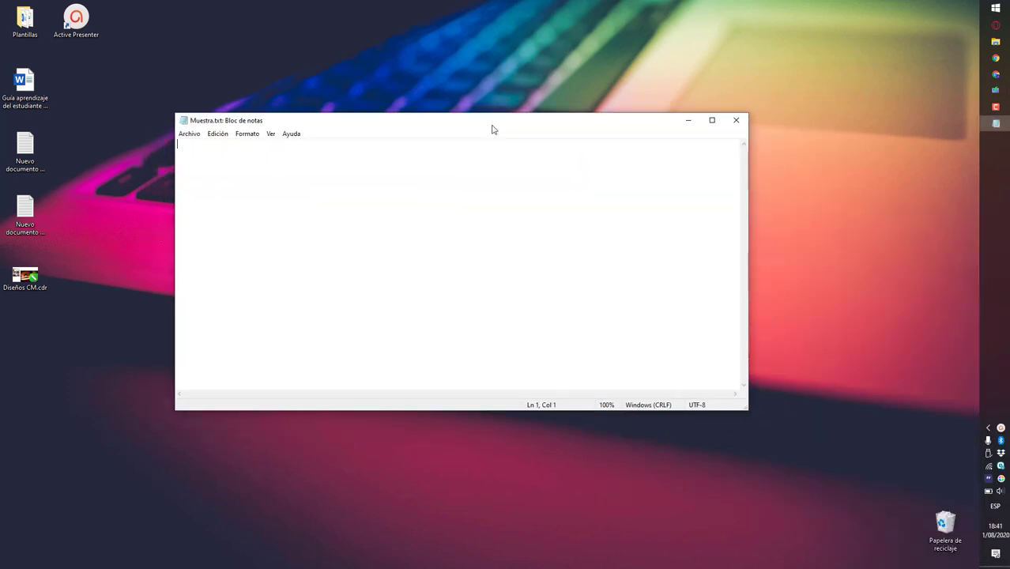
{"action": "type", "text": "Mu"}
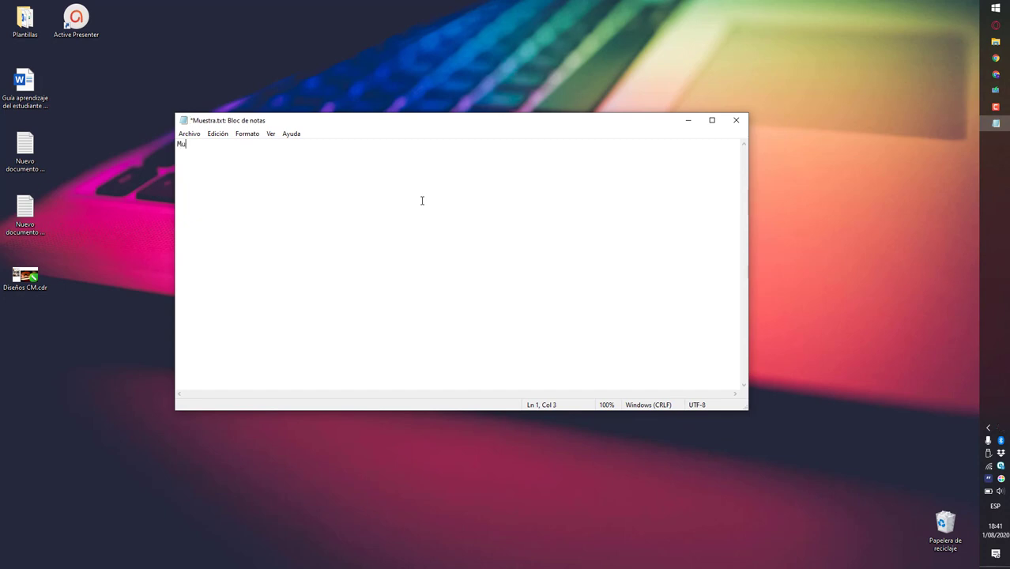
{"action": "type", "text": "estra"}
{"action": "left_click", "coordinate": [735, 122]}
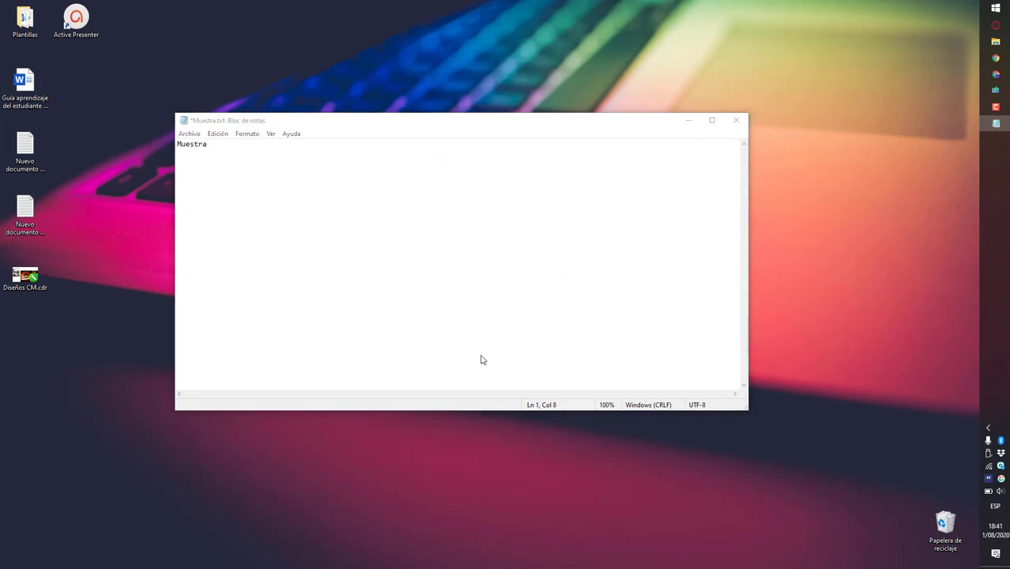
{"action": "left_click", "coordinate": [441, 297]}
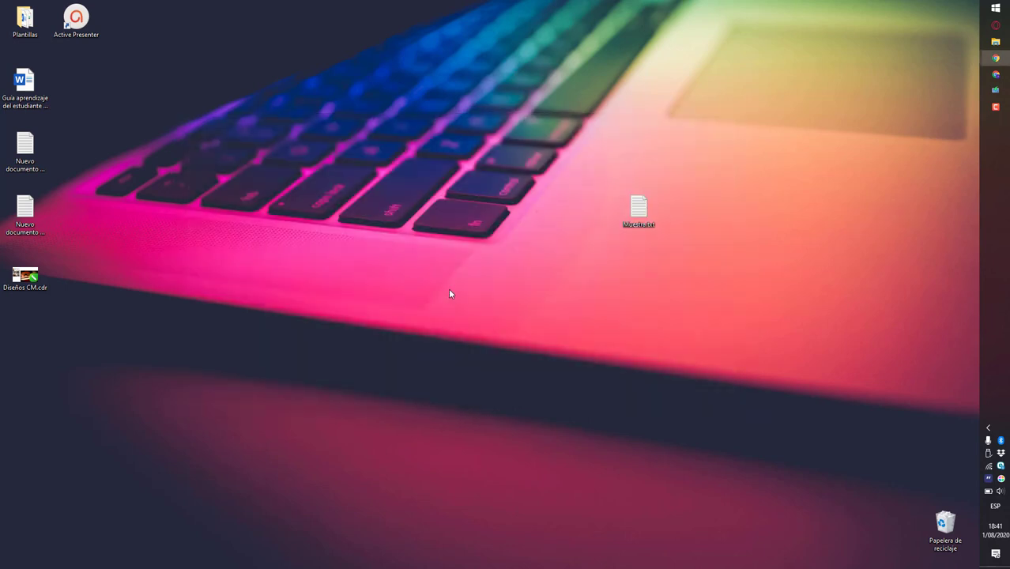
Stop the recording and insert it into the project, scaled to fit with all objects scaled.
{"action": "key", "text": "ctrl+End"}
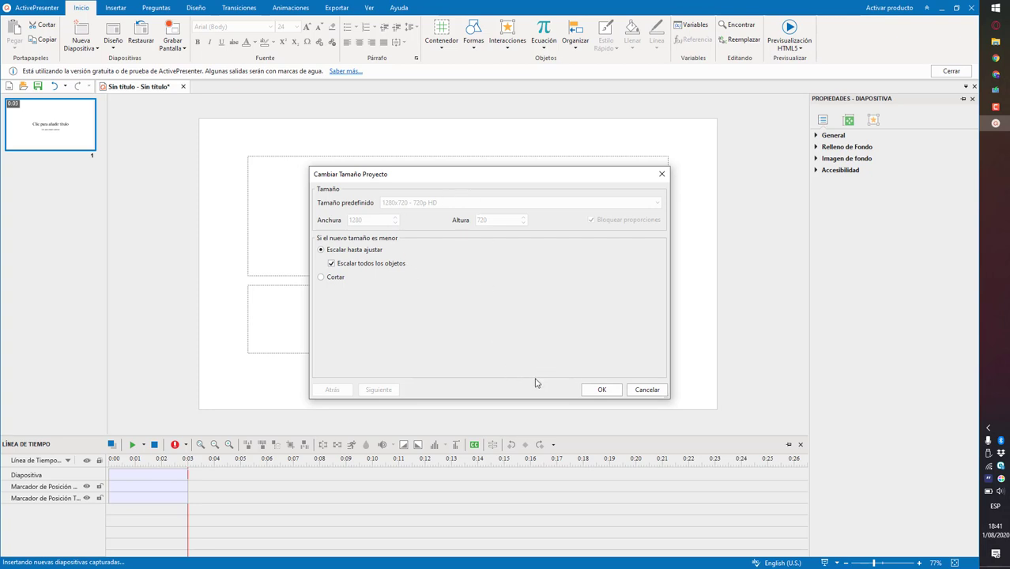
{"action": "left_click", "coordinate": [586, 393]}
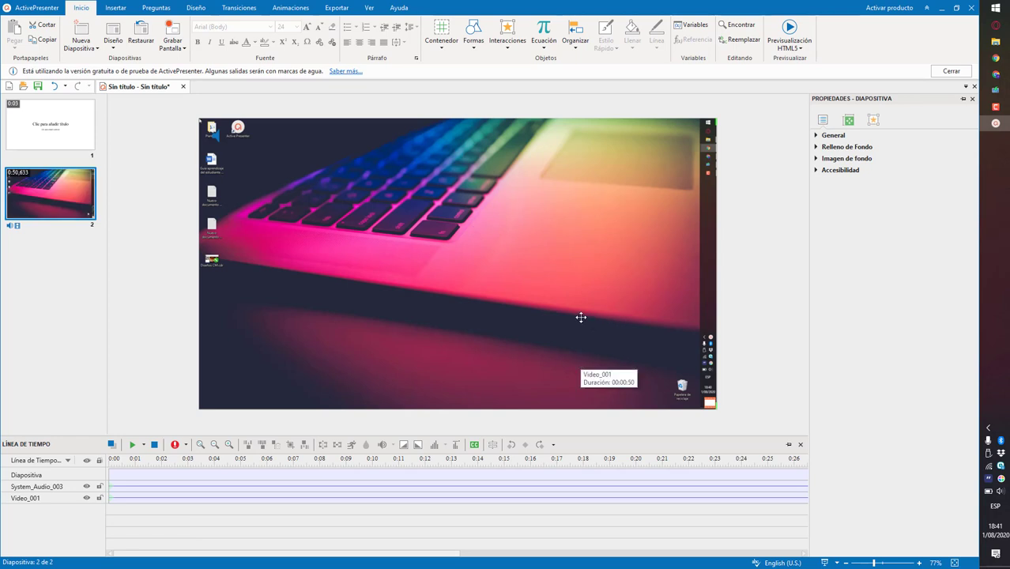
{"action": "left_click", "coordinate": [132, 159]}
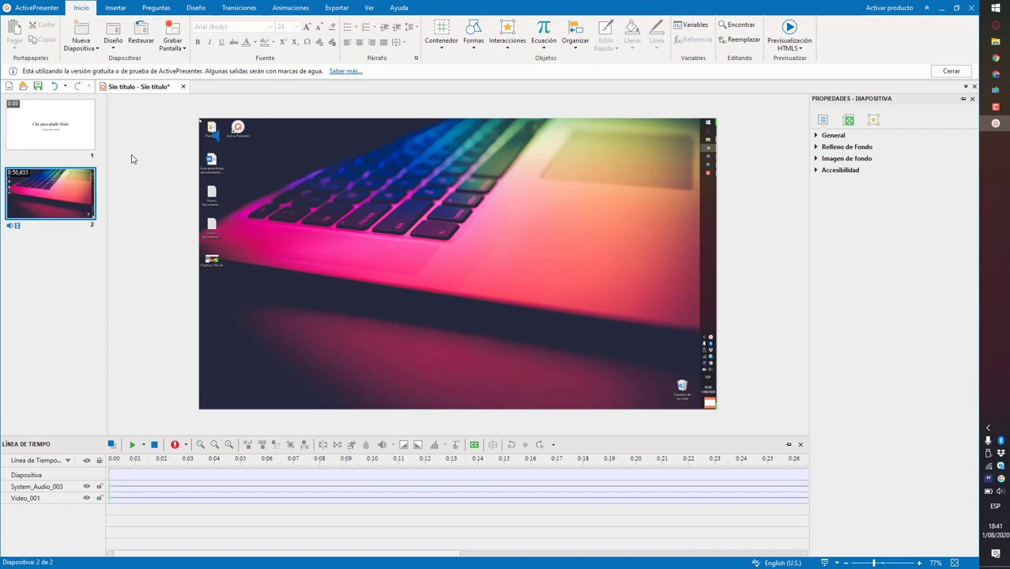
Give the first slide the title "Mi primer tutorial" and the subtitle "Tutorial".
{"action": "left_click", "coordinate": [63, 136]}
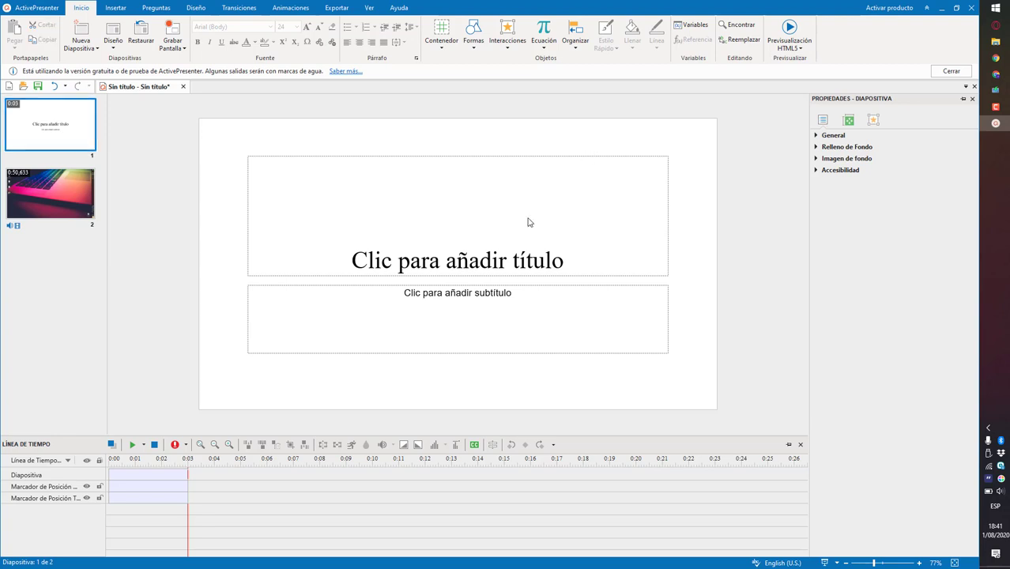
{"action": "left_click", "coordinate": [473, 247]}
{"action": "type", "text": "Mi"}
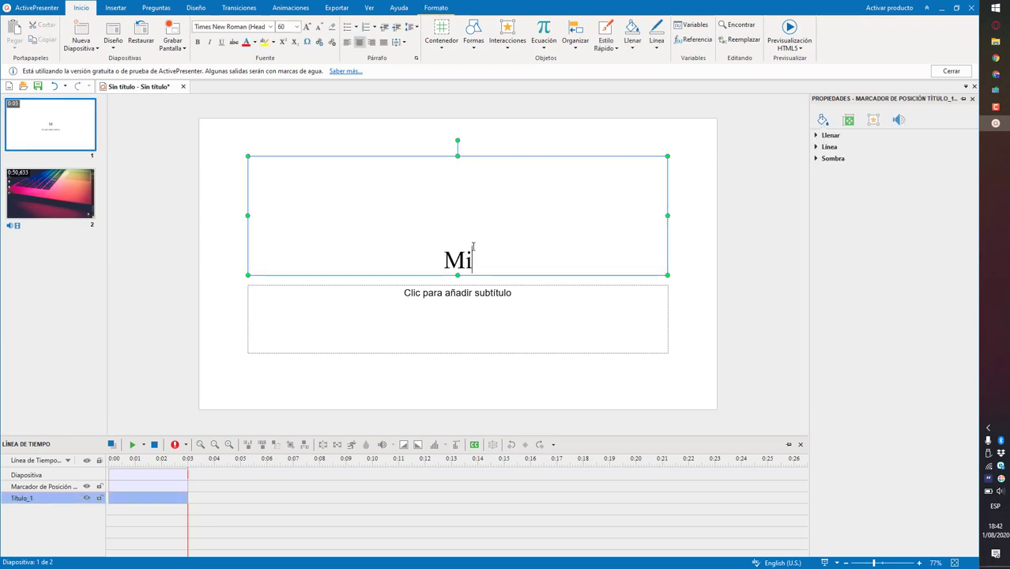
{"action": "type", "text": " primer tutorial"}
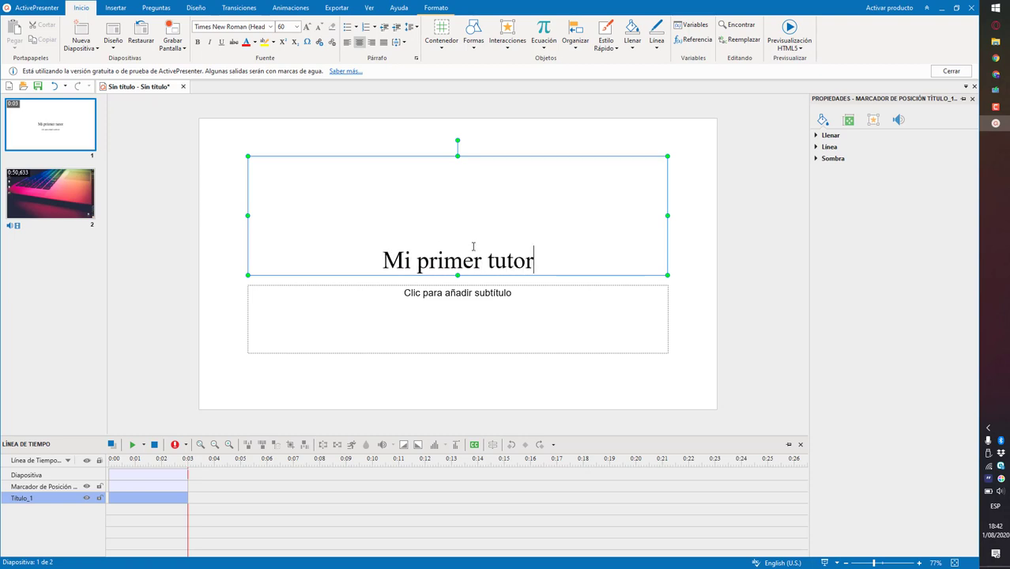
{"action": "left_click", "coordinate": [472, 383]}
{"action": "left_click", "coordinate": [506, 307]}
{"action": "left_click", "coordinate": [478, 293]}
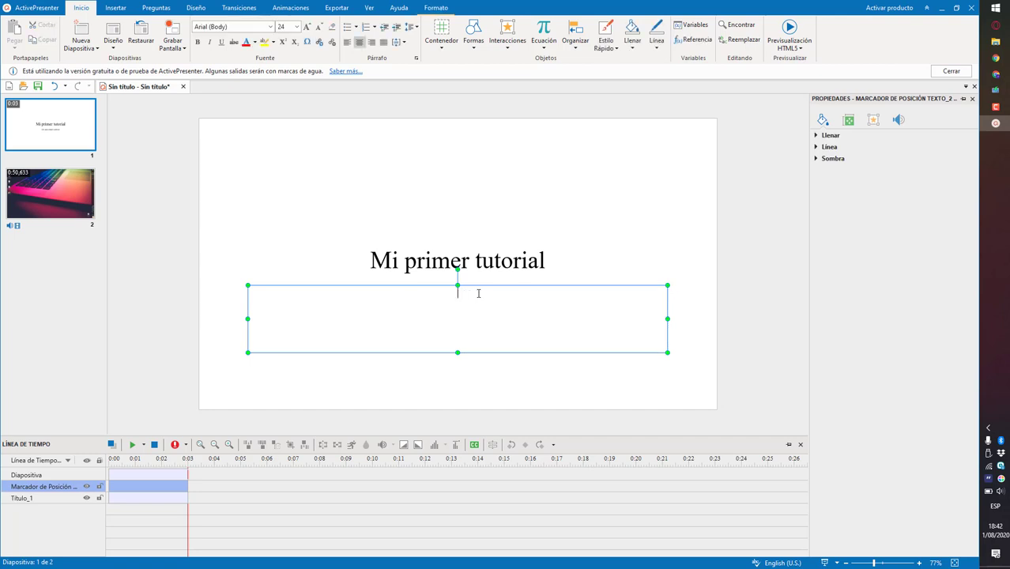
{"action": "type", "text": "Tutorial"}
{"action": "left_click", "coordinate": [359, 223]}
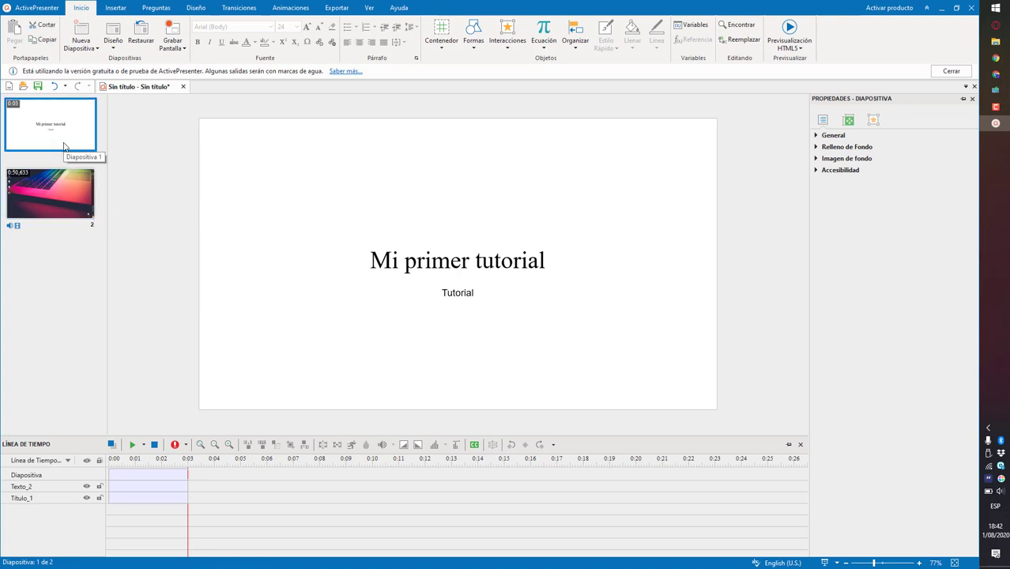
Delete the title slide and undo the deletion.
{"action": "key", "text": "Delete"}
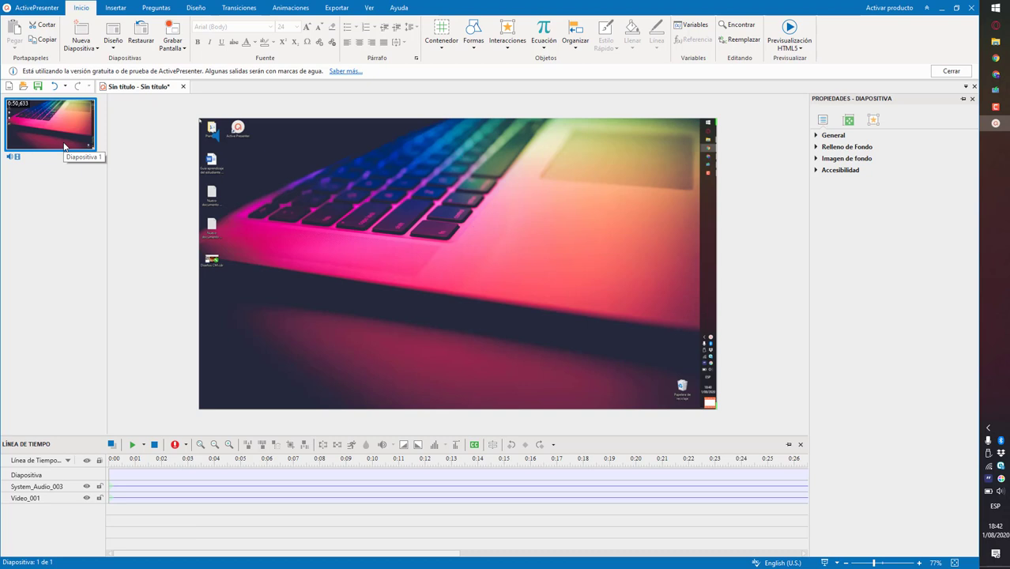
{"action": "left_click", "coordinate": [753, 227]}
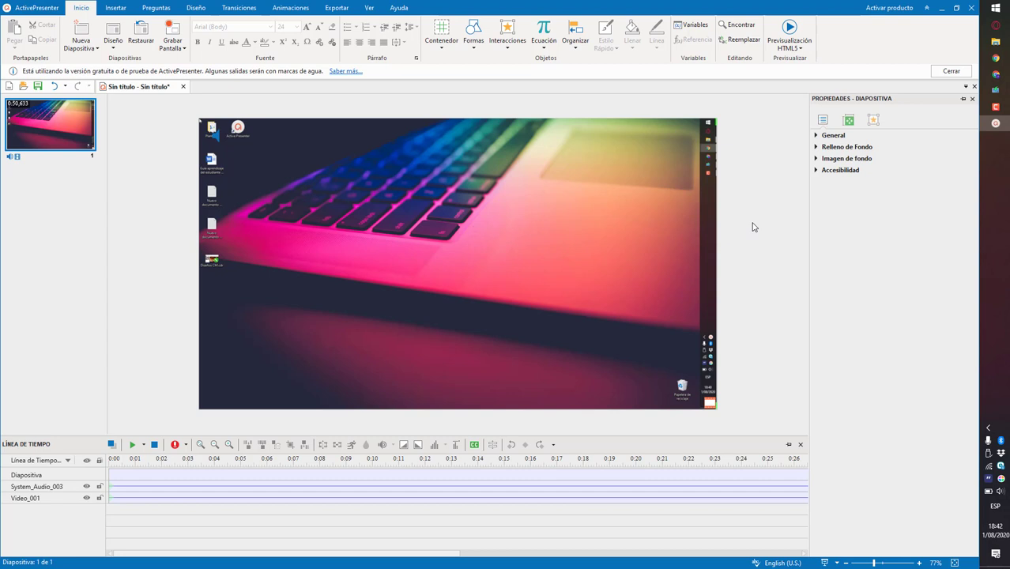
{"action": "key", "text": "ctrl+z"}
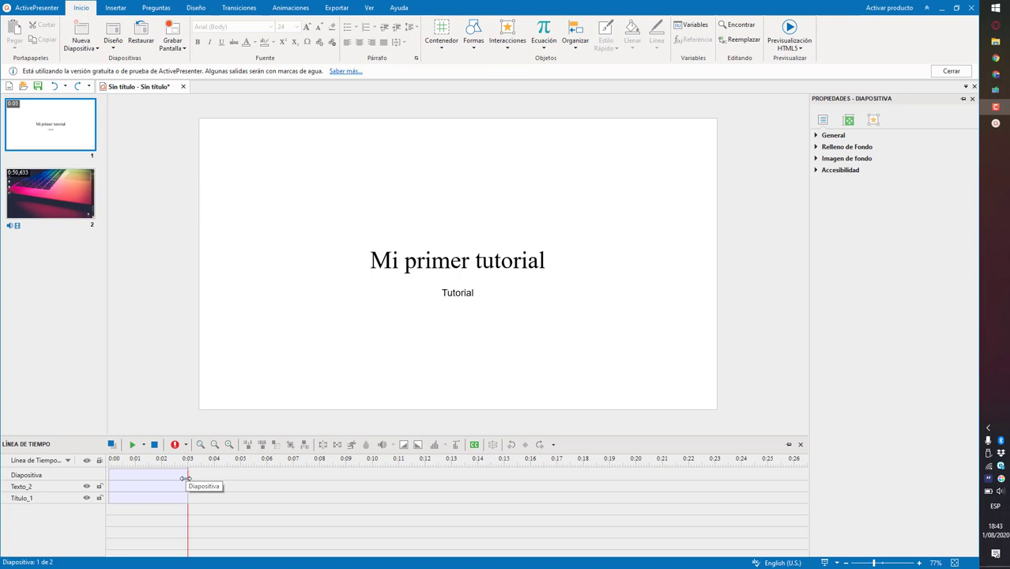
Extend the title slide's duration on the timeline to about 5 seconds.
{"action": "left_click_drag", "start_coordinate": [185, 478], "coordinate": [238, 492]}
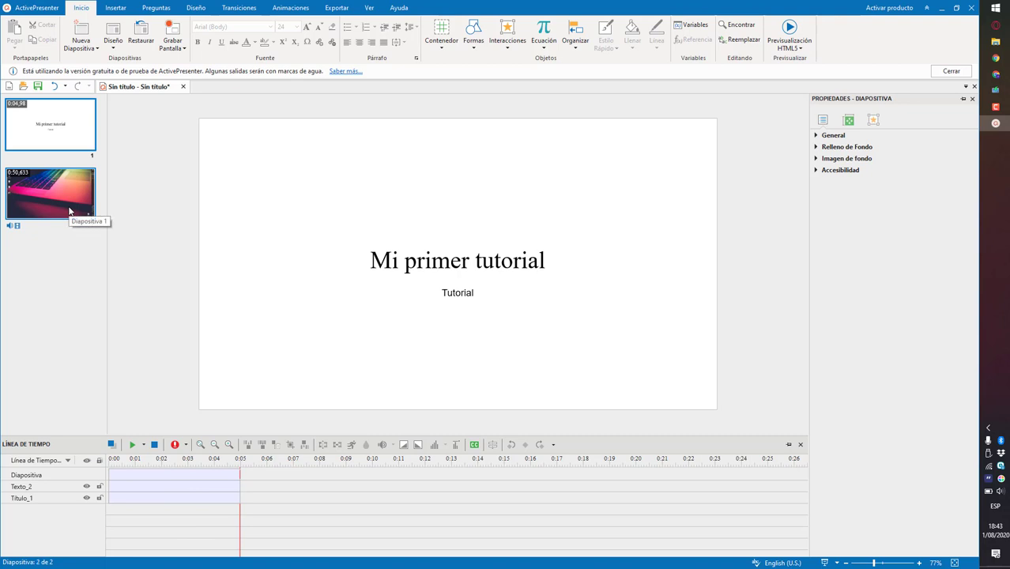
Split the second slide's video and system audio at 0:48,020 on the timeline.
{"action": "left_click", "coordinate": [69, 209]}
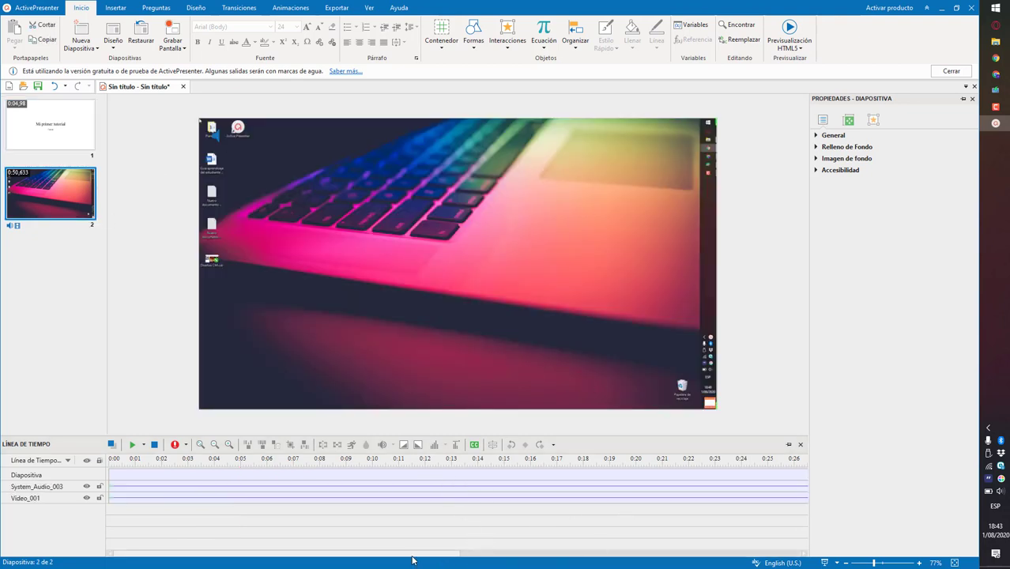
{"action": "left_click_drag", "start_coordinate": [408, 560], "coordinate": [780, 560]}
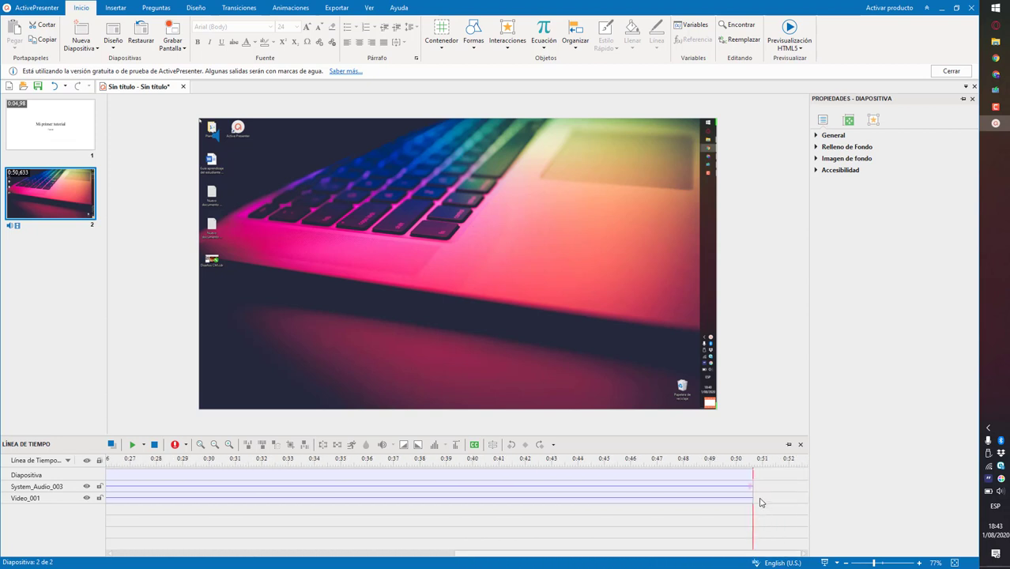
{"action": "left_click", "coordinate": [684, 463]}
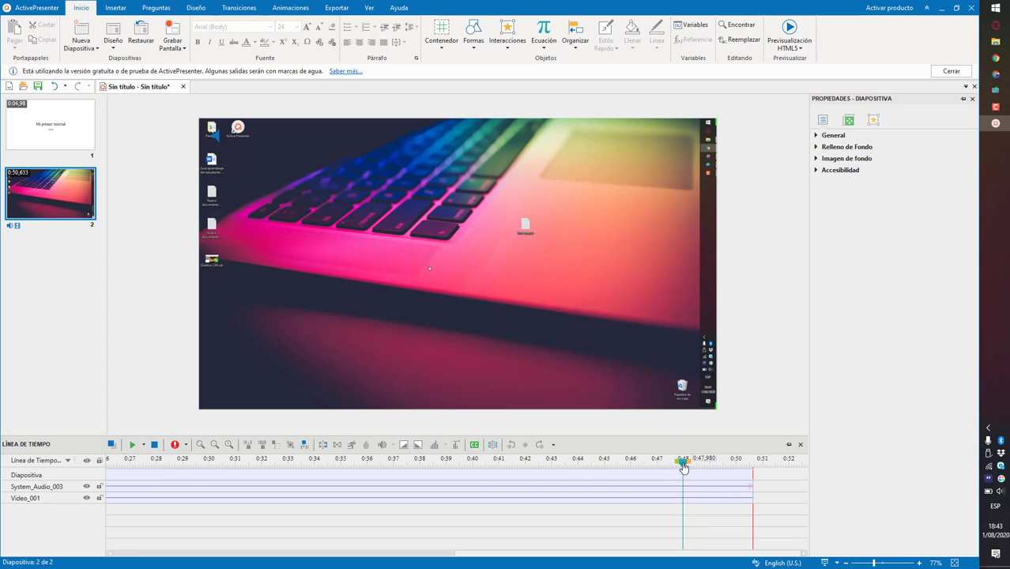
{"action": "mouse_move", "coordinate": [684, 468]}
{"action": "left_mouse_down"}
{"action": "mouse_move", "coordinate": [753, 467]}
{"action": "mouse_move", "coordinate": [640, 479]}
{"action": "mouse_move", "coordinate": [671, 464]}
{"action": "mouse_move", "coordinate": [560, 472]}
{"action": "mouse_move", "coordinate": [699, 481]}
{"action": "left_mouse_up"}
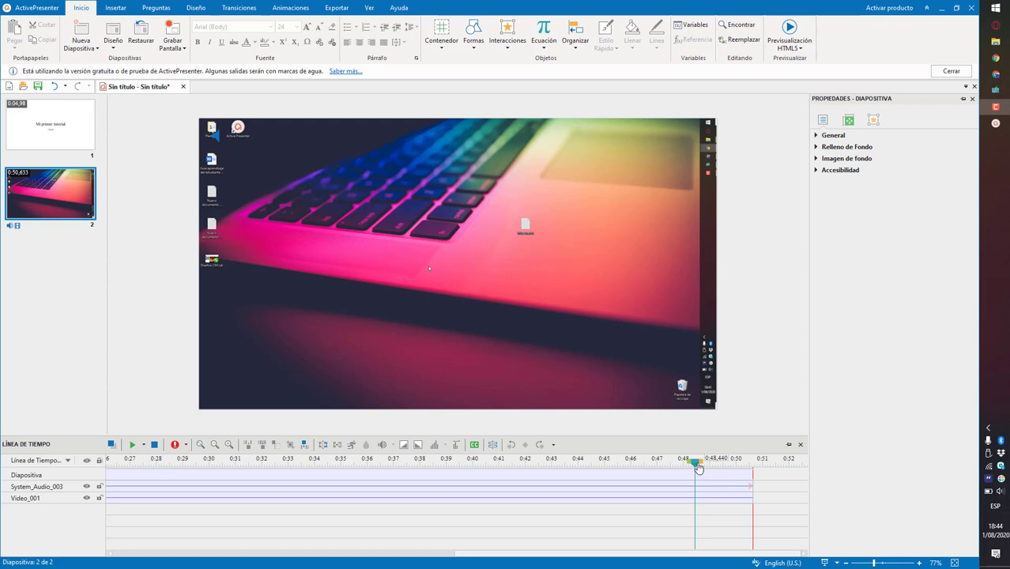
{"action": "left_click_drag", "start_coordinate": [699, 468], "coordinate": [690, 468]}
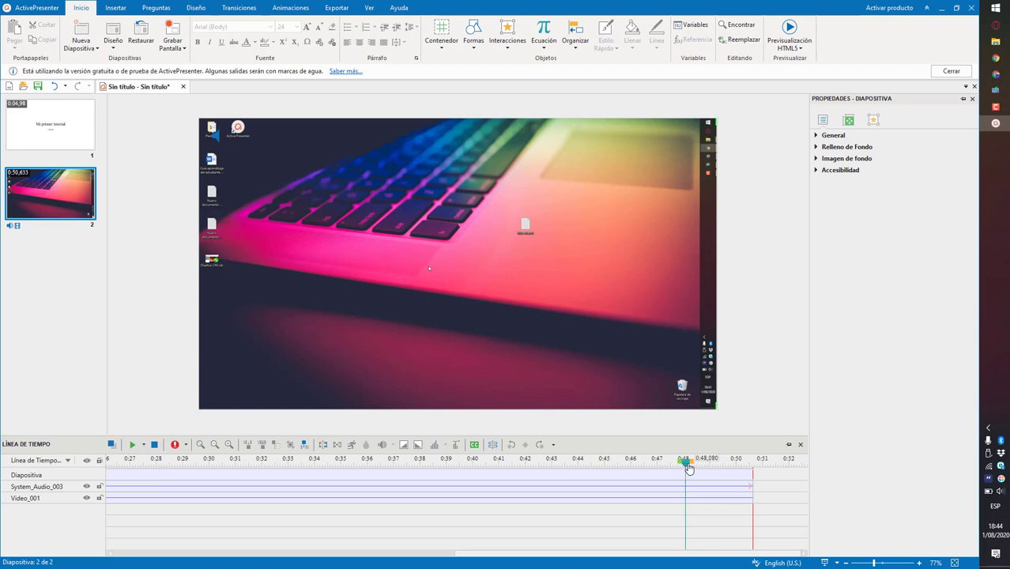
{"action": "left_click_drag", "start_coordinate": [689, 468], "coordinate": [682, 467]}
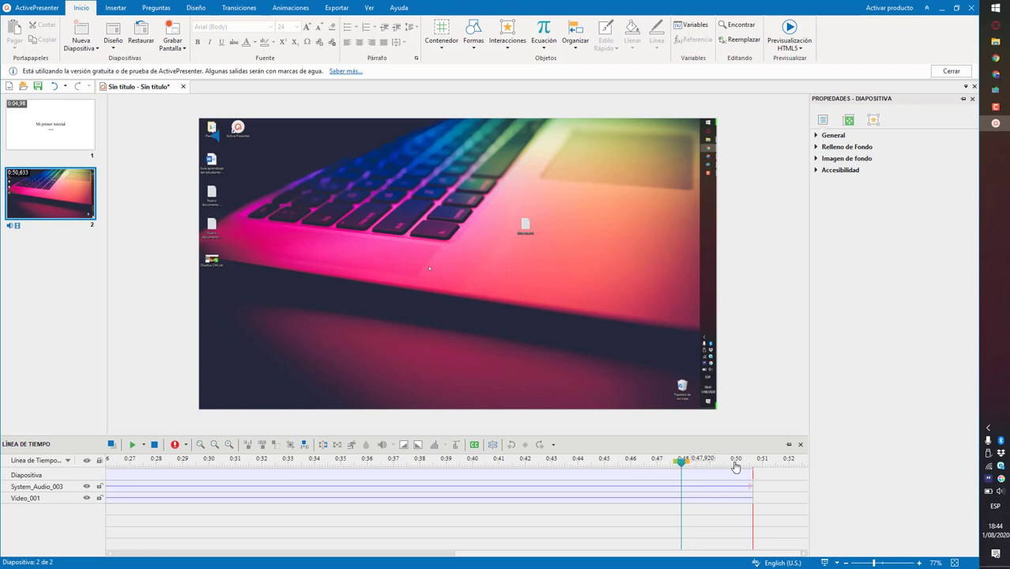
{"action": "mouse_move", "coordinate": [685, 468]}
{"action": "left_mouse_down"}
{"action": "mouse_move", "coordinate": [749, 467]}
{"action": "mouse_move", "coordinate": [686, 470]}
{"action": "left_mouse_up"}
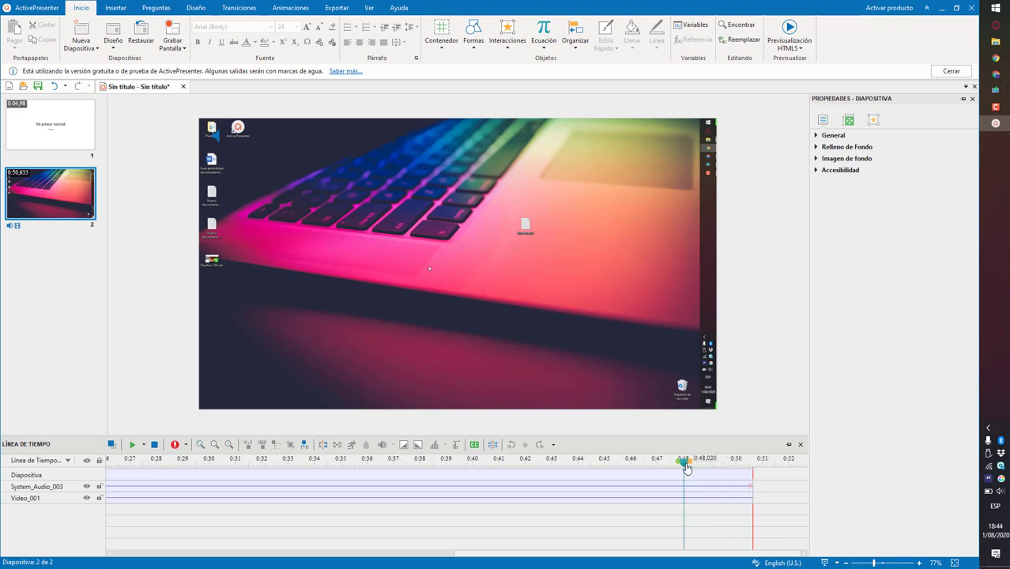
{"action": "left_click", "coordinate": [323, 448]}
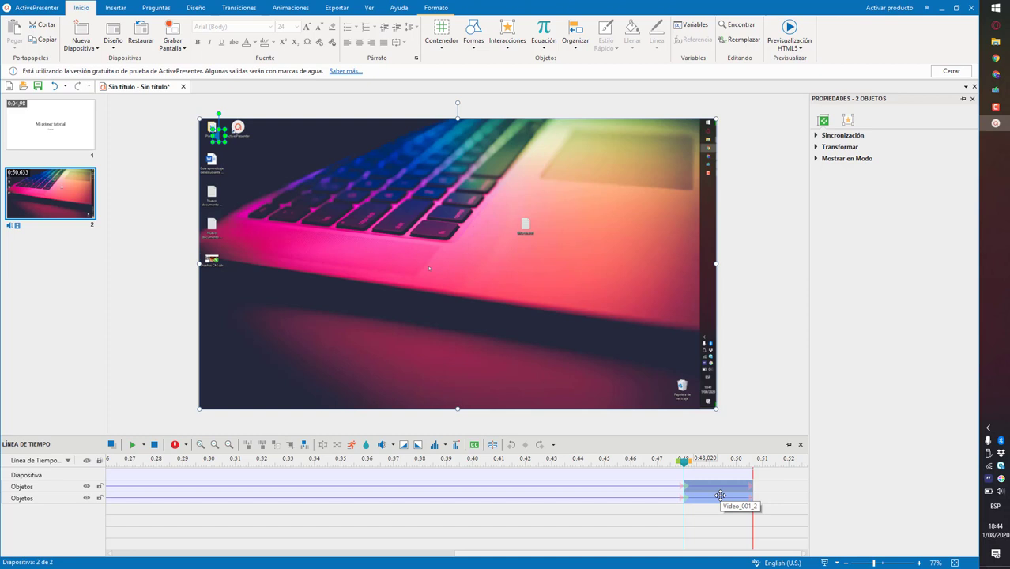
Delete the trailing video and audio segments after the split and shorten the slide's duration to 0:48,02.
{"action": "key", "text": "Delete"}
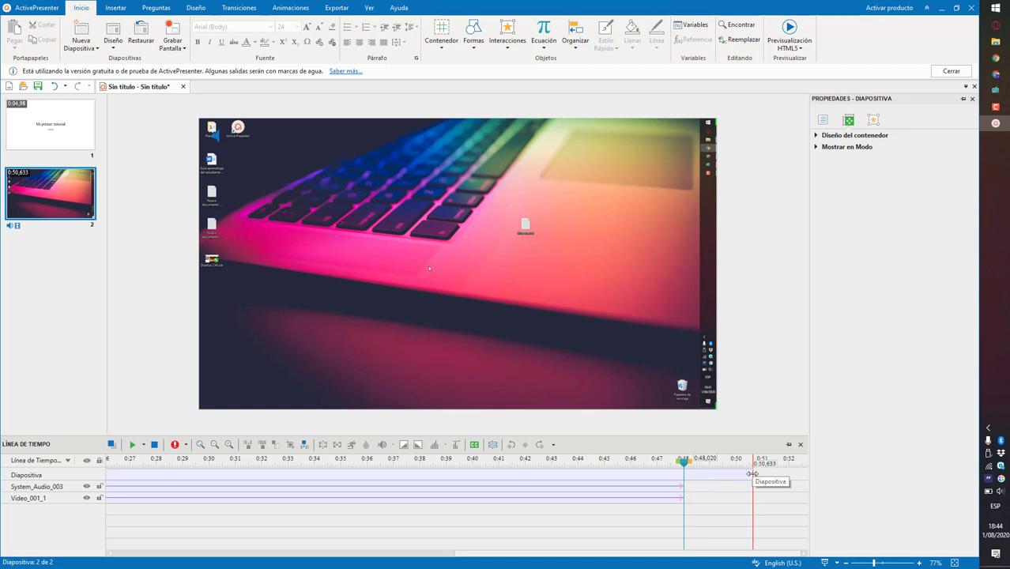
{"action": "left_click_drag", "start_coordinate": [753, 473], "coordinate": [685, 503]}
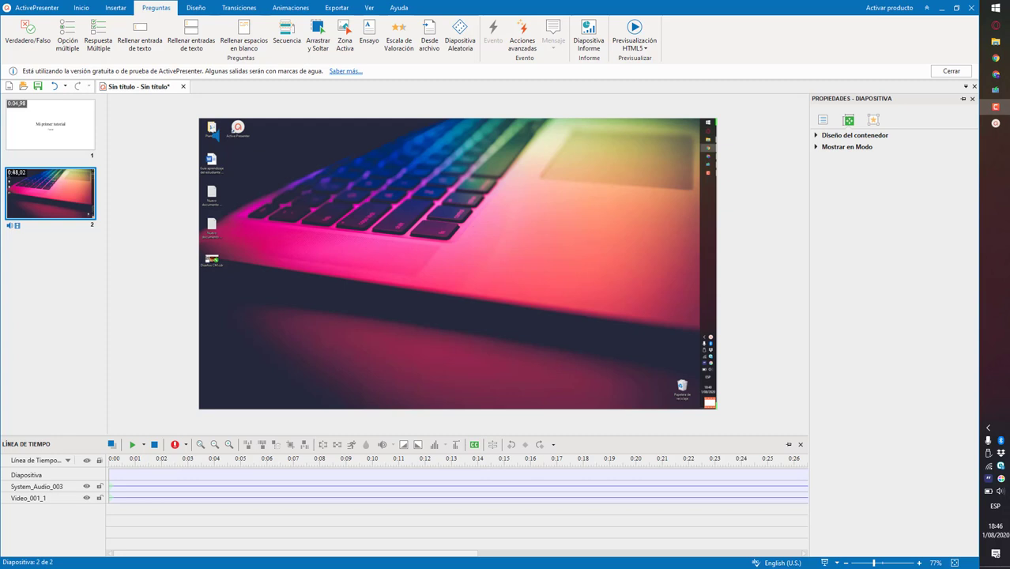
Delete the title slide "Mi primer tutorial" from the project.
{"action": "left_click", "coordinate": [72, 130]}
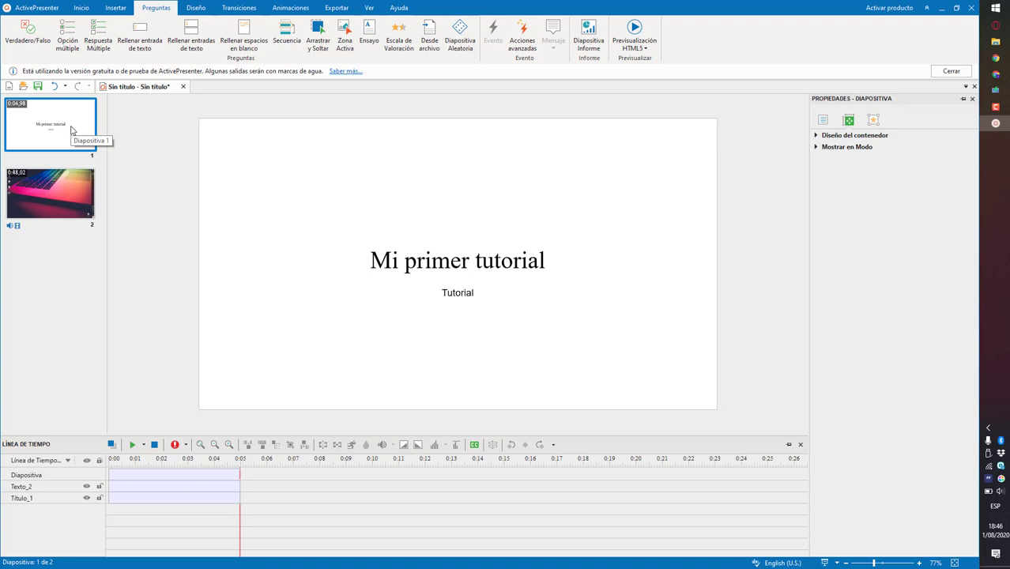
{"action": "key", "text": "Delete"}
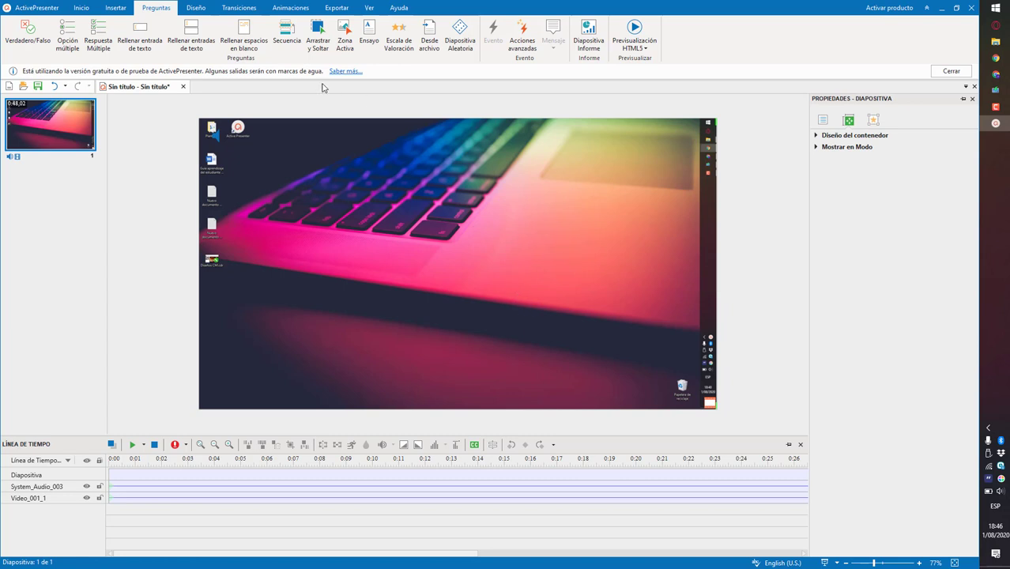
Export the project as a 1280 x 720 MP4 video with the default settings and output file.
{"action": "left_click", "coordinate": [338, 9]}
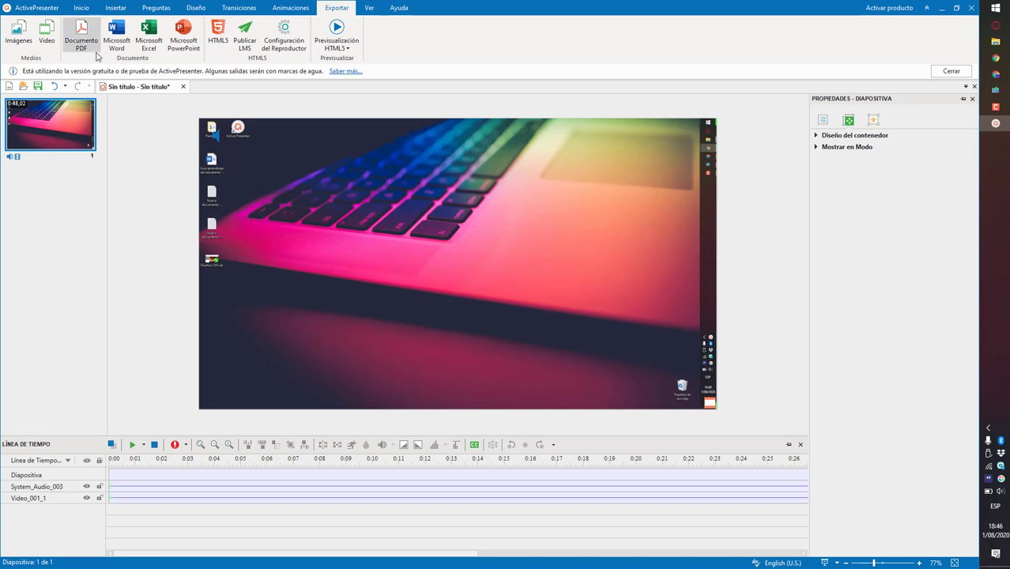
{"action": "left_click", "coordinate": [54, 48]}
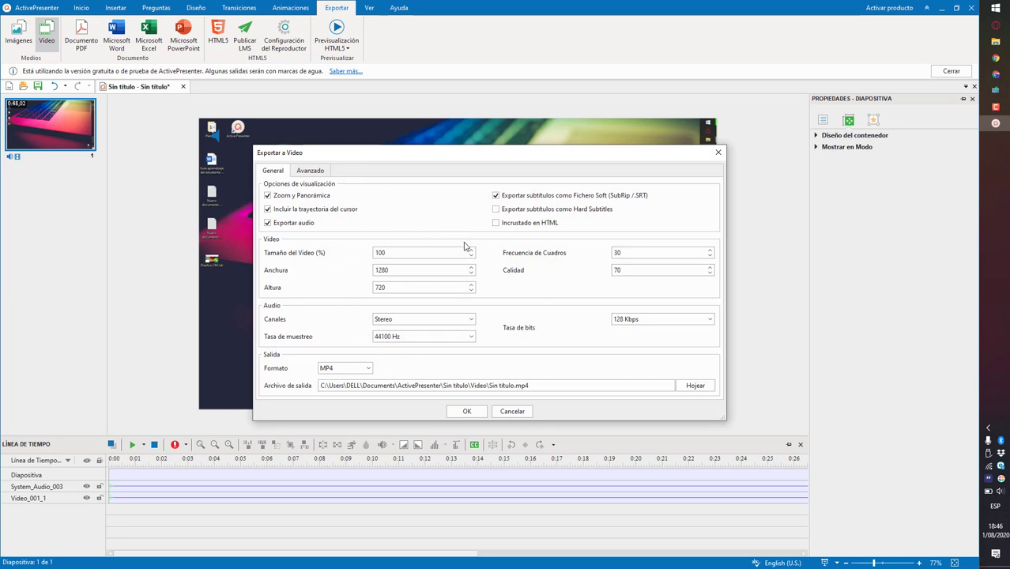
{"action": "left_click", "coordinate": [467, 412]}
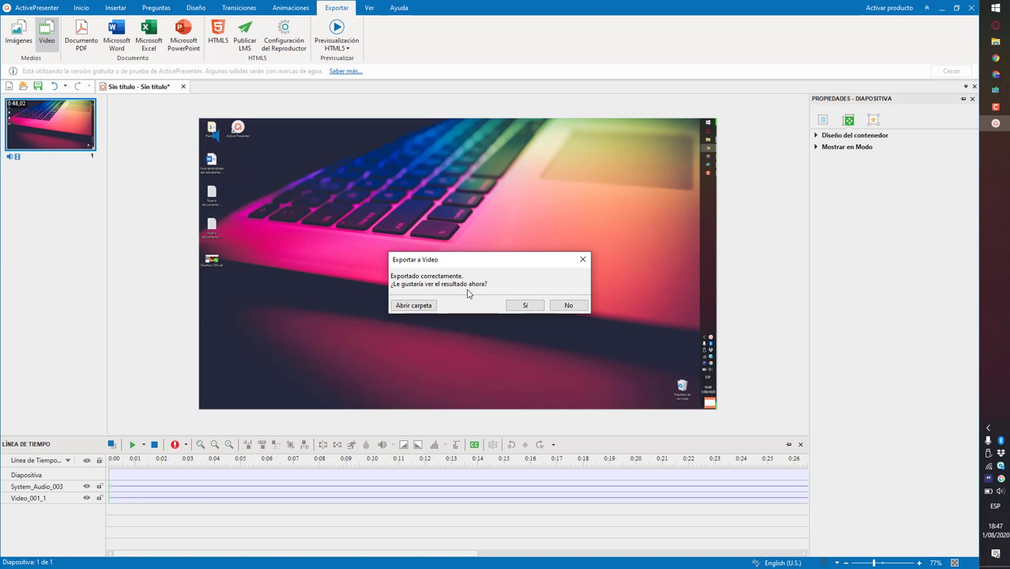
Open the export folder in File Explorer and play Sin título.mp4 in VLC, skipping ahead through the recording.
{"action": "left_click", "coordinate": [426, 308]}
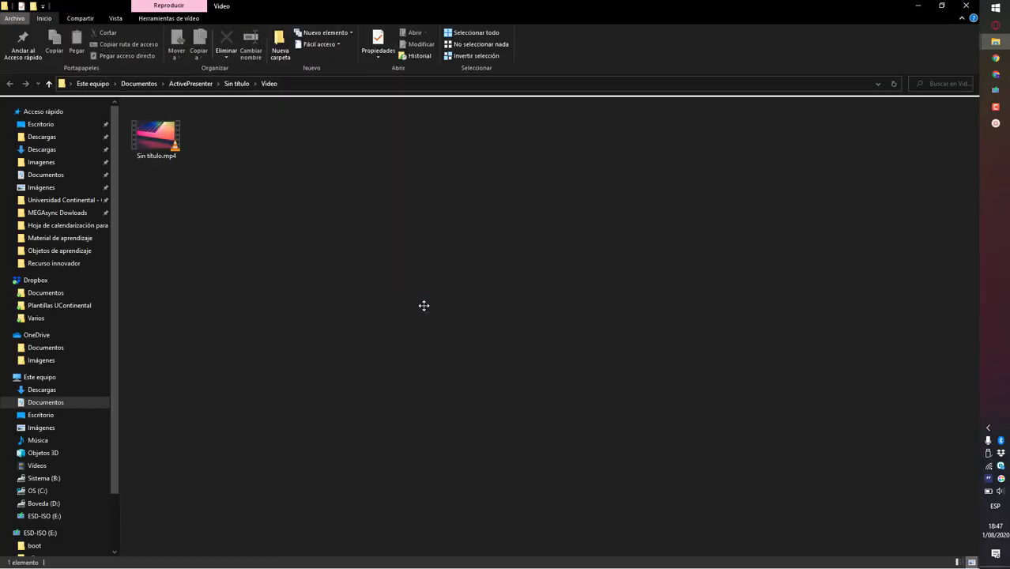
{"action": "left_click_drag", "start_coordinate": [370, 294], "coordinate": [184, 198]}
{"action": "left_click", "coordinate": [161, 156]}
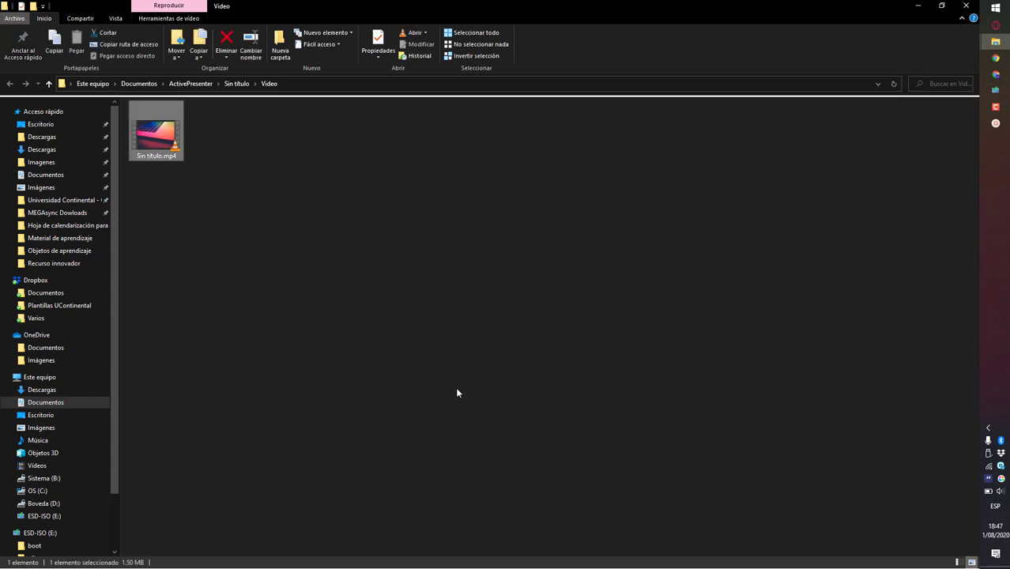
{"action": "key", "text": "Return"}
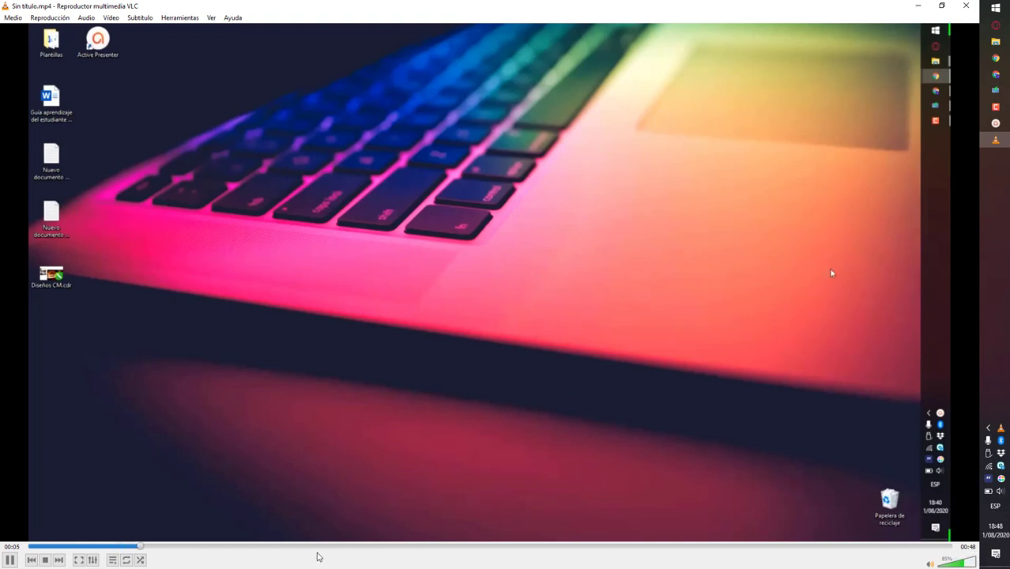
{"action": "left_click", "coordinate": [335, 547]}
{"action": "left_click", "coordinate": [539, 547]}
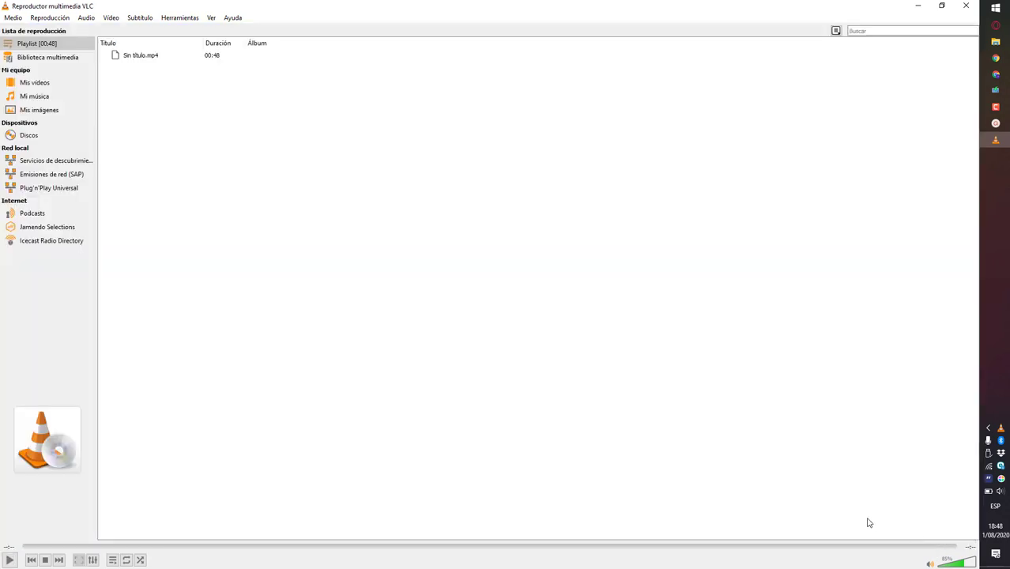
Close the VLC player and move the export folder window aside to uncover the ActivePresenter project.
{"action": "left_click", "coordinate": [966, 5]}
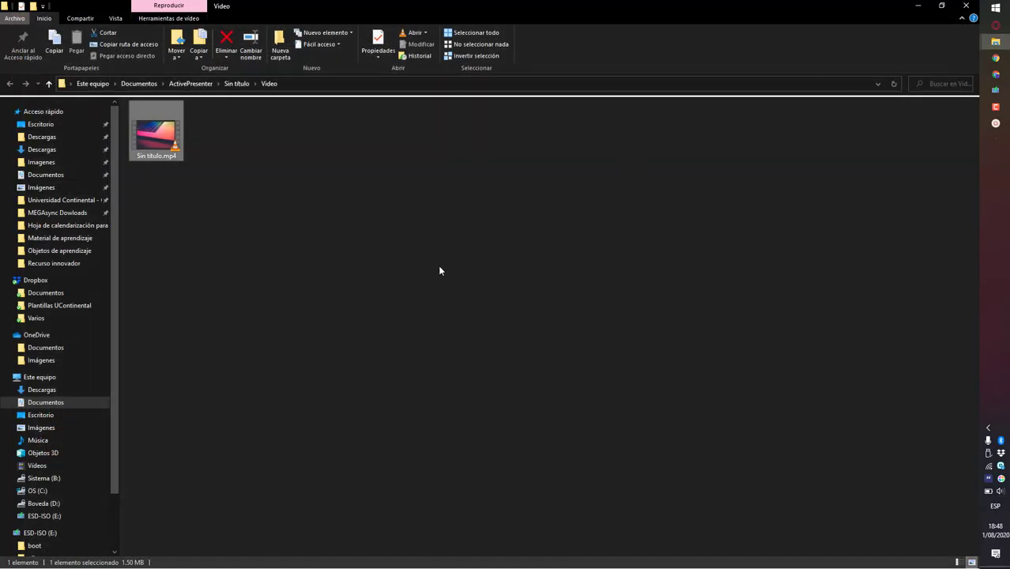
{"action": "left_click_drag", "start_coordinate": [820, 6], "coordinate": [762, 223]}
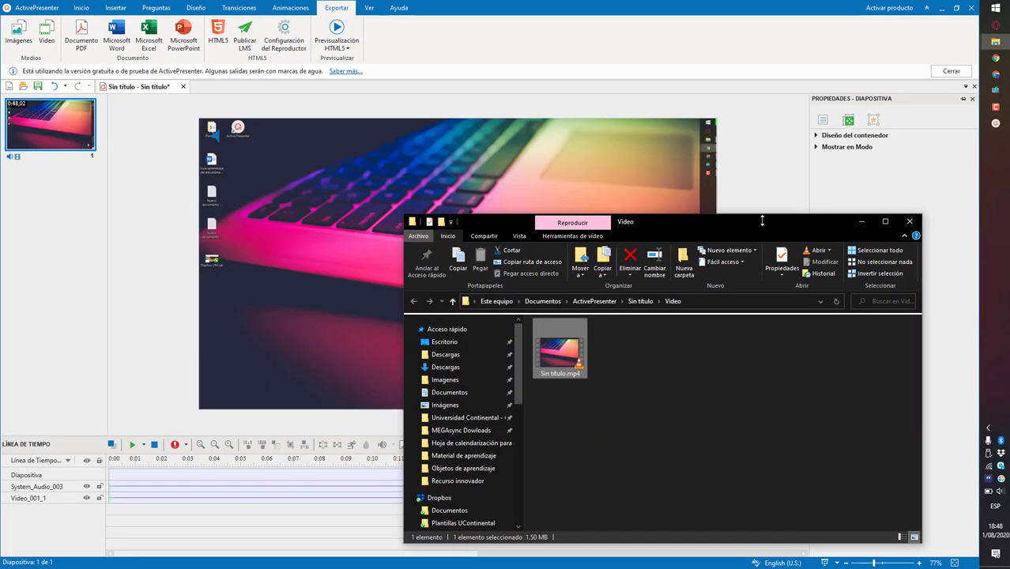